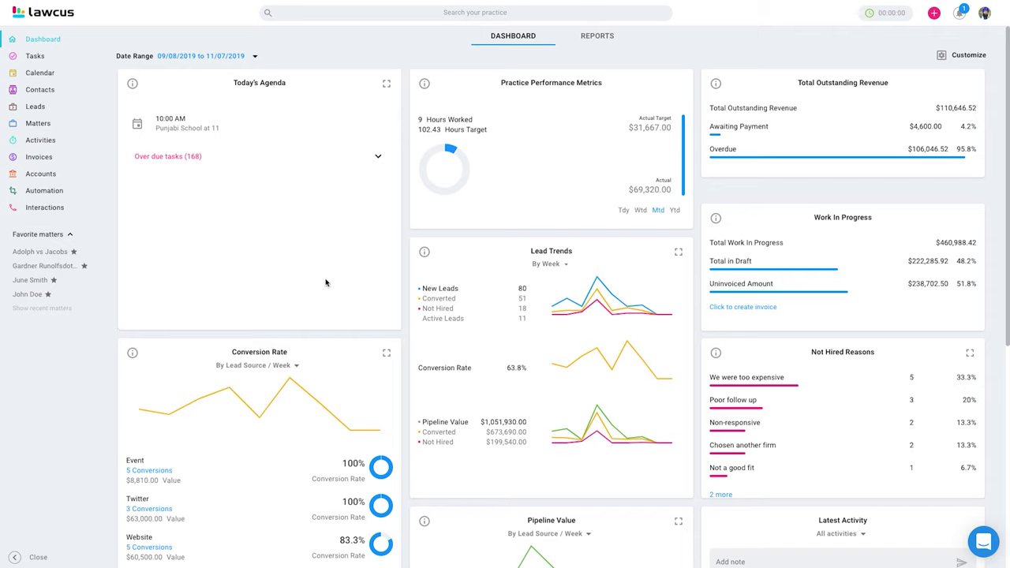
Step: Open the Accounts page showing the Trust Account (147956.00) and Operating Account (112533.33)
{"action": "left_click", "coordinate": [45, 174]}
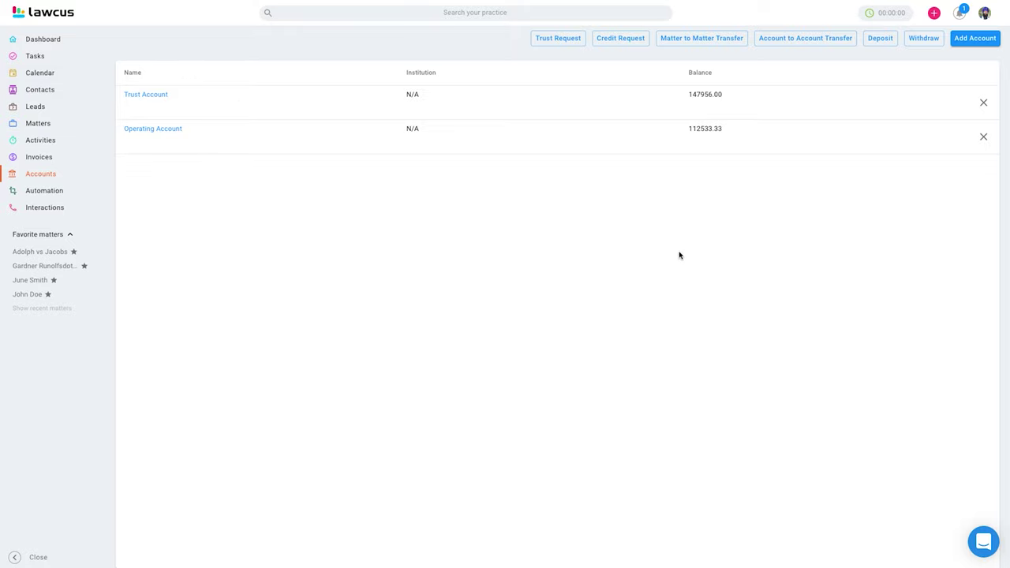
{"action": "left_click", "coordinate": [972, 45]}
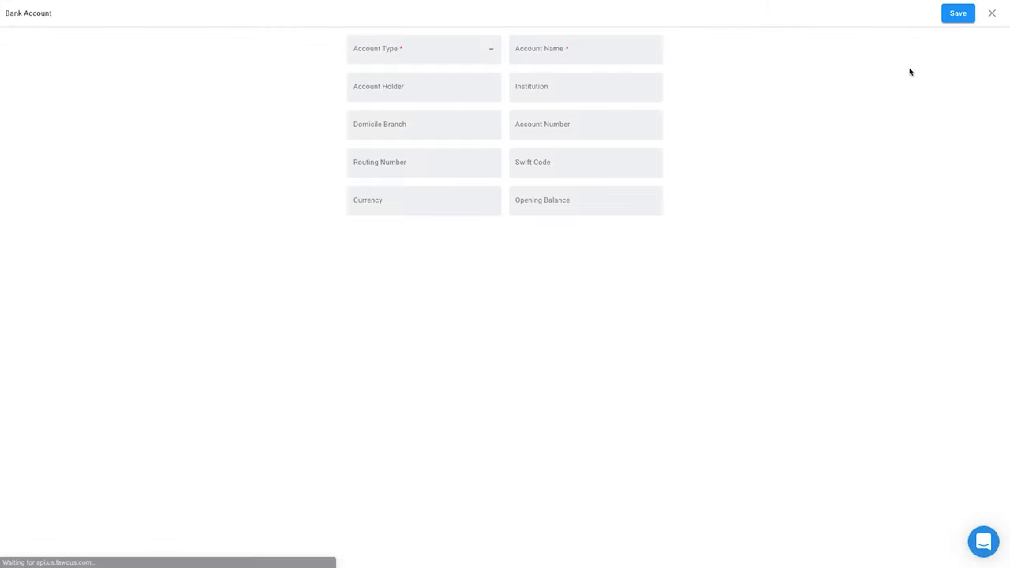
{"action": "left_click", "coordinate": [419, 48]}
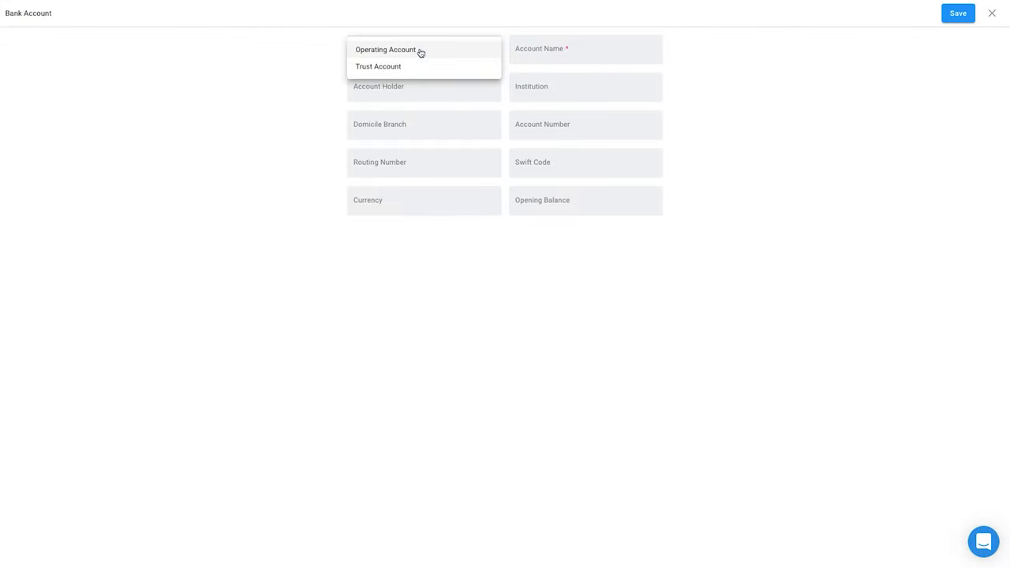
{"action": "left_click", "coordinate": [306, 103]}
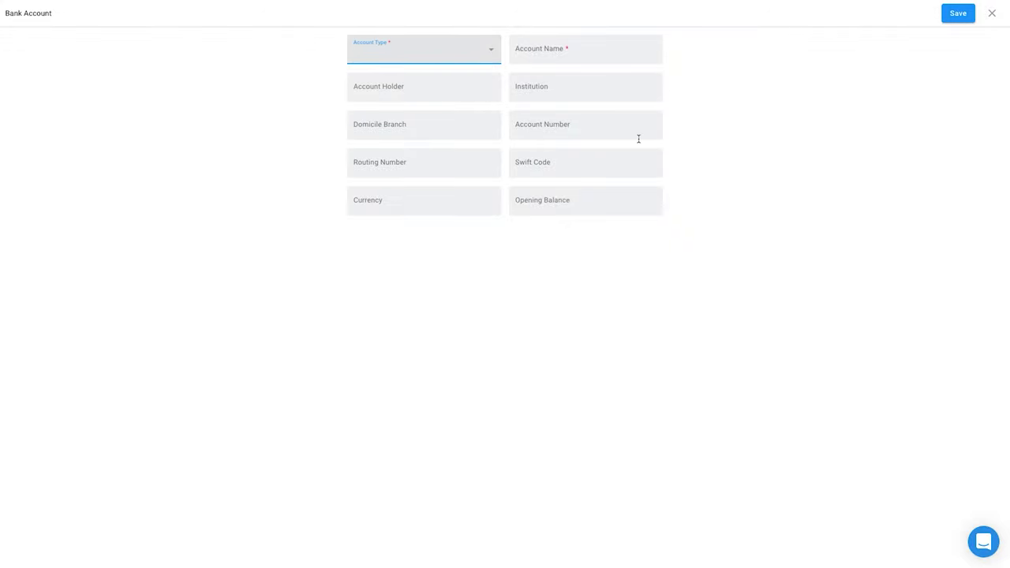
{"action": "left_click", "coordinate": [992, 15]}
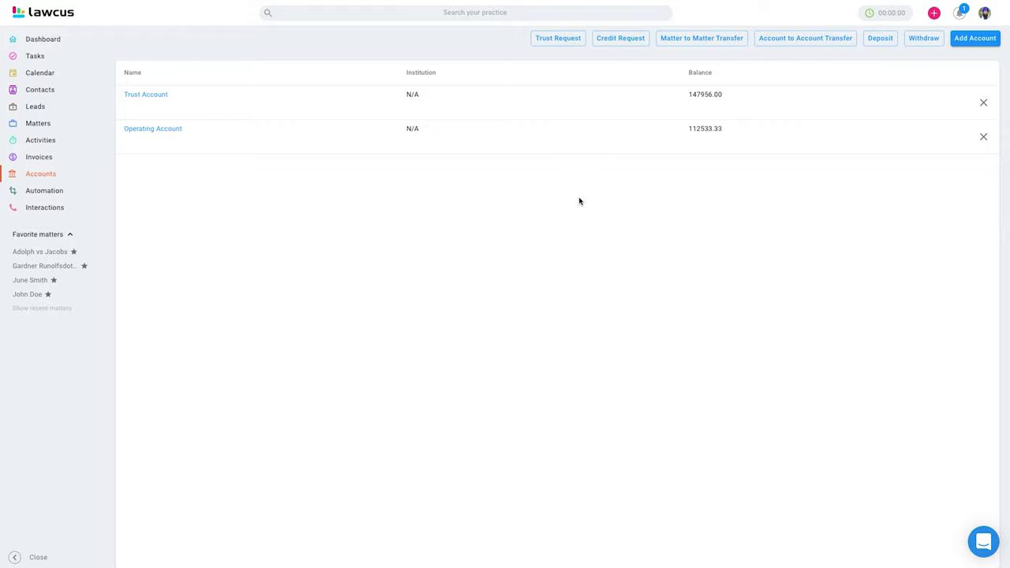
Step: Open the Trust Account ledger and start a new deposit, entering an amount of 200
{"action": "left_click", "coordinate": [157, 95]}
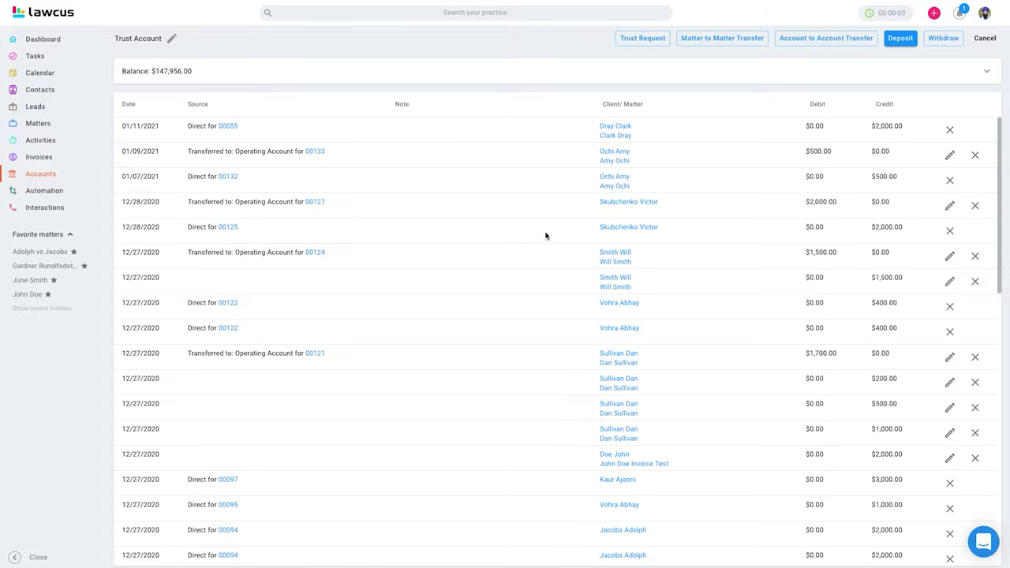
{"action": "left_click", "coordinate": [898, 39]}
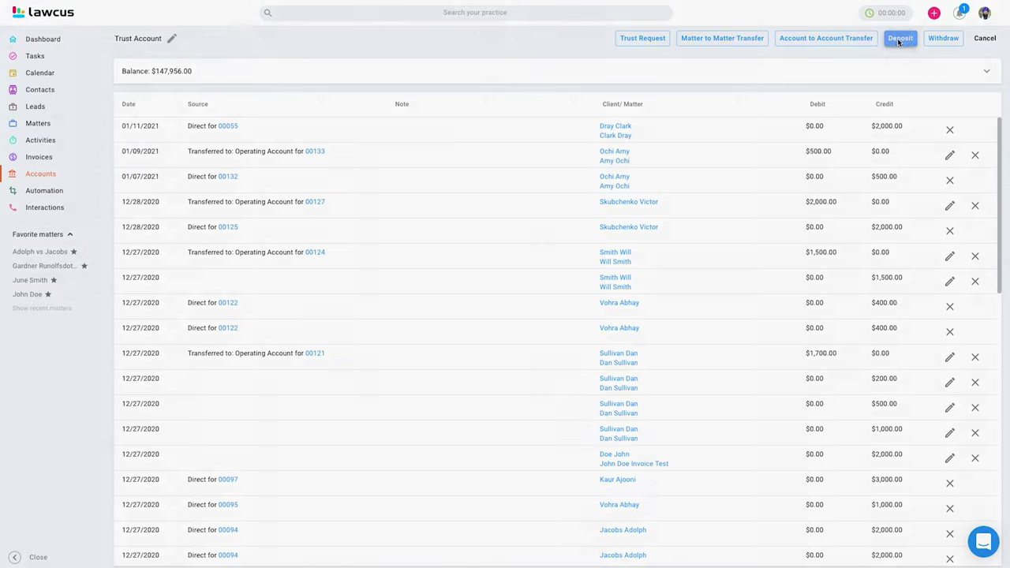
{"action": "left_click", "coordinate": [442, 166]}
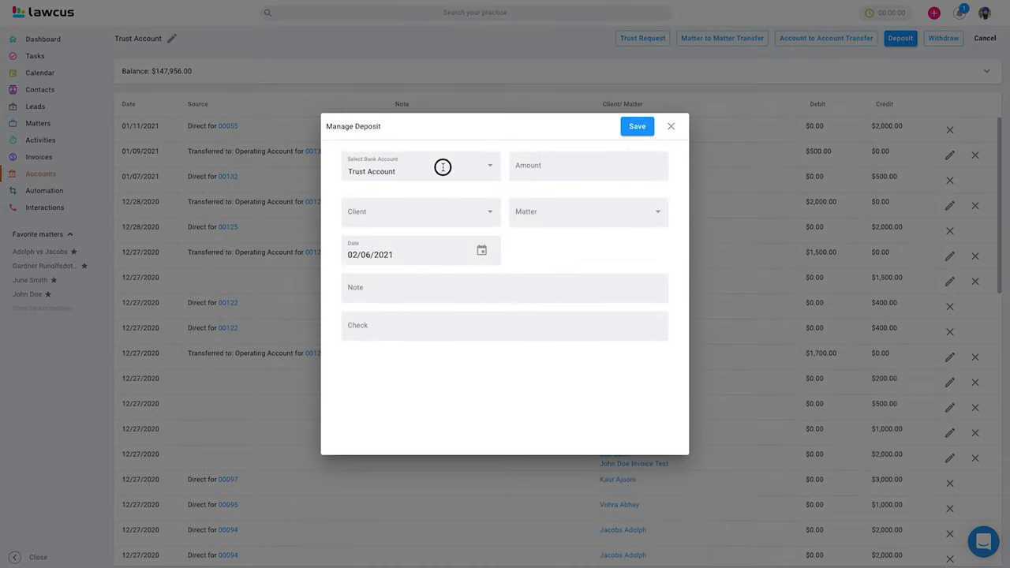
{"action": "left_click", "coordinate": [459, 145]}
{"action": "left_click", "coordinate": [565, 172]}
{"action": "type", "text": "200"}
Step: Assign the deposit to the client's Adolph vs Jacobs matter, correct it to 2000, and save
{"action": "left_click", "coordinate": [459, 217]}
{"action": "type", "text": "adol"}
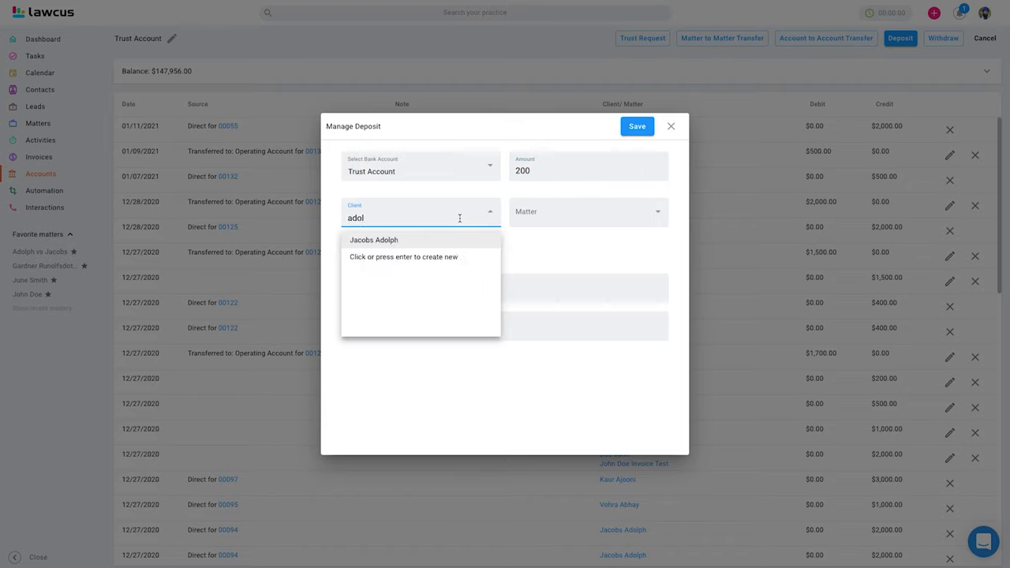
{"action": "left_click", "coordinate": [405, 240]}
{"action": "left_click", "coordinate": [557, 210]}
{"action": "type", "text": "ad"}
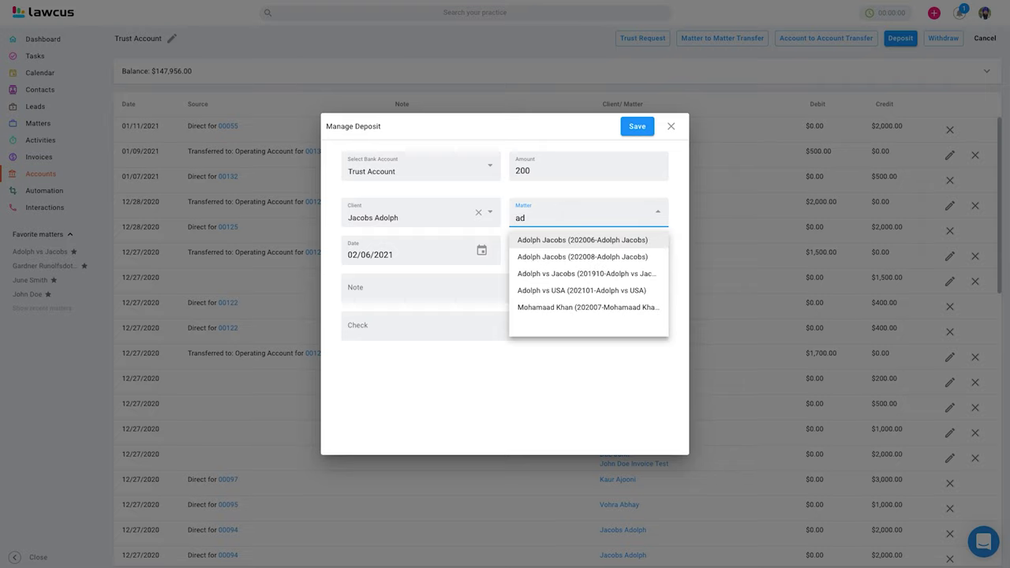
{"action": "left_click", "coordinate": [582, 274]}
{"action": "left_click", "coordinate": [537, 168]}
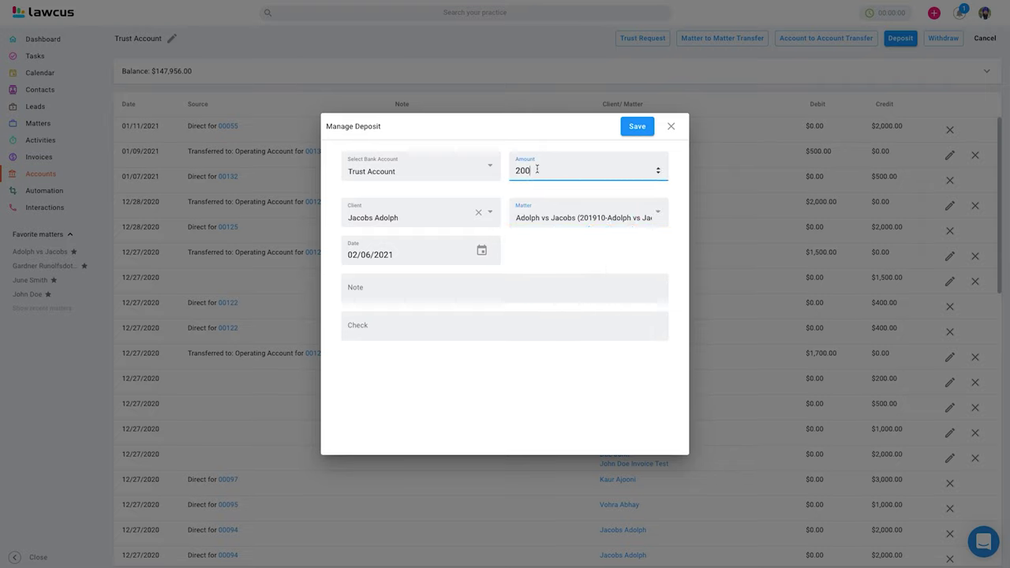
{"action": "type", "text": "0"}
{"action": "left_click", "coordinate": [633, 129]}
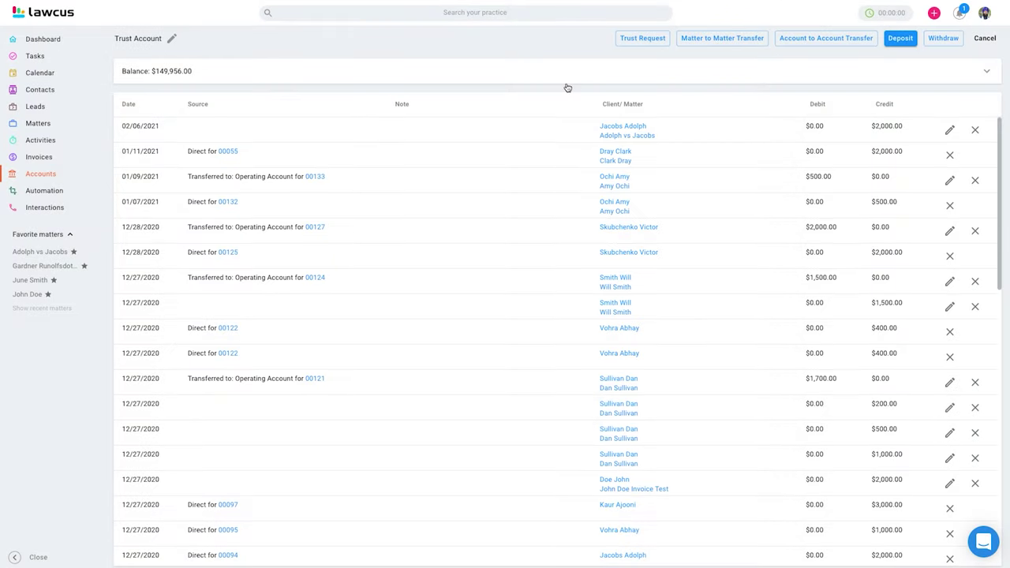
{"action": "left_click", "coordinate": [637, 40]}
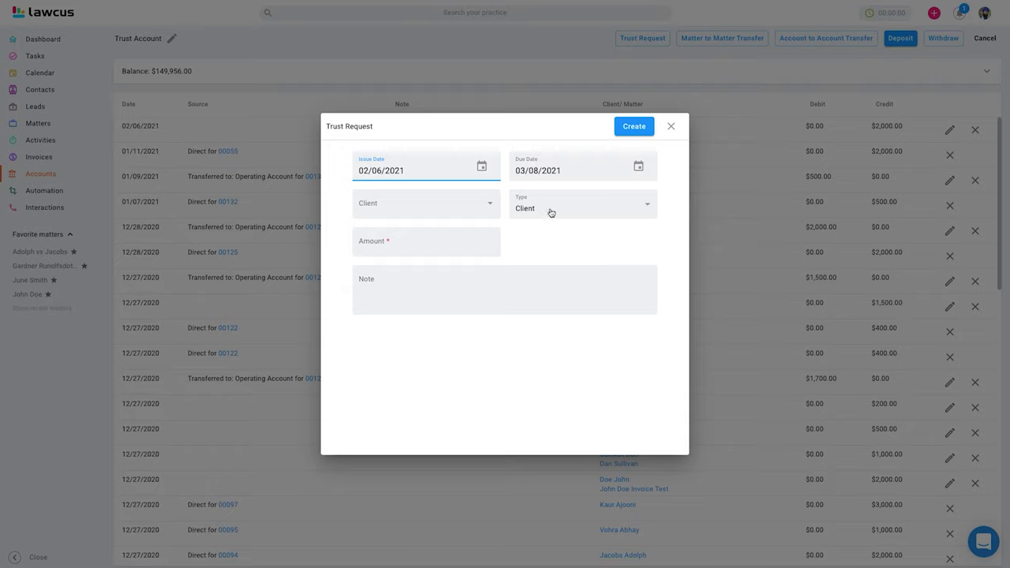
{"action": "left_click", "coordinate": [423, 210]}
{"action": "type", "text": "adol"}
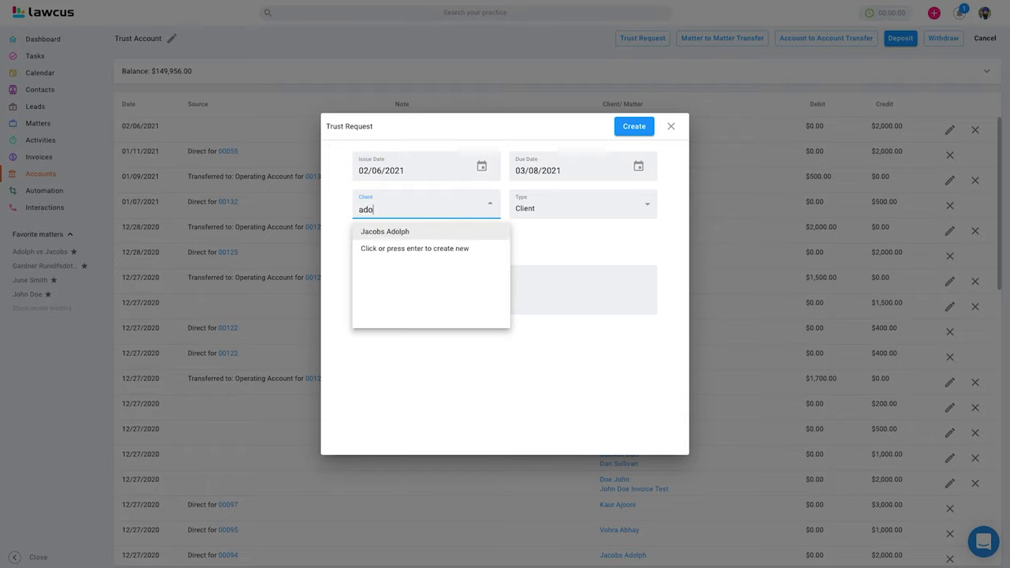
{"action": "left_click", "coordinate": [395, 231]}
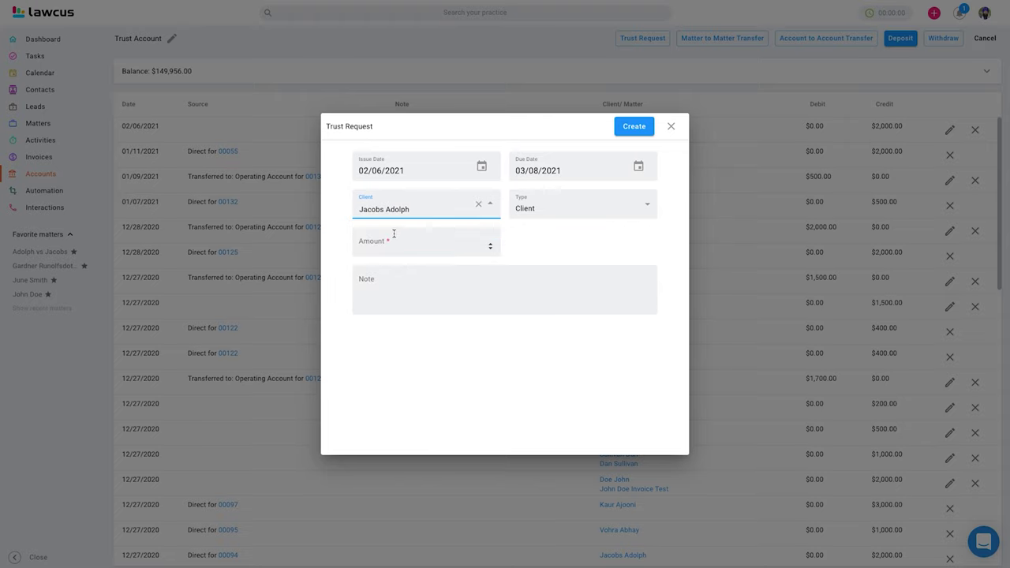
{"action": "left_click", "coordinate": [561, 206]}
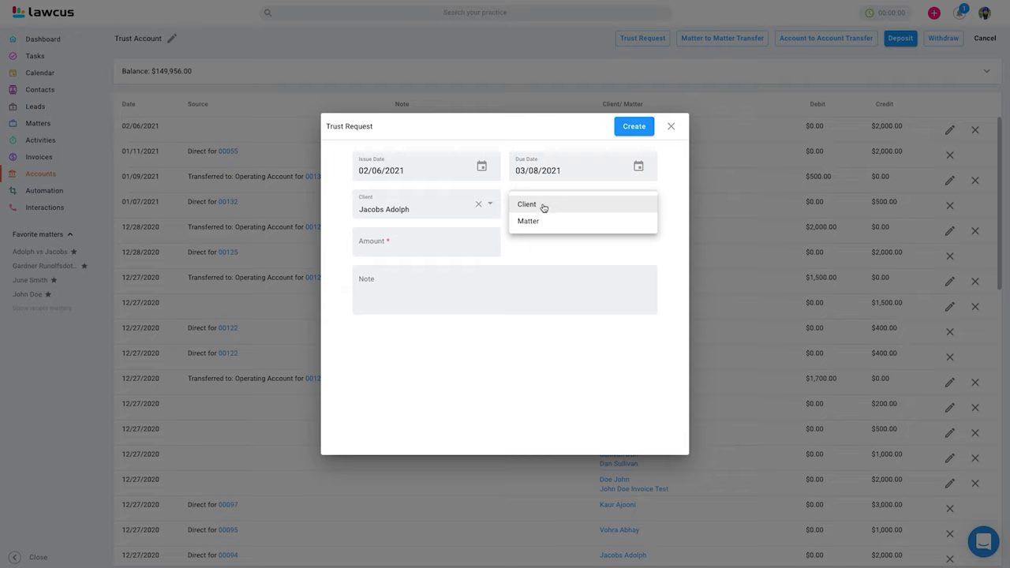
{"action": "left_click", "coordinate": [529, 223]}
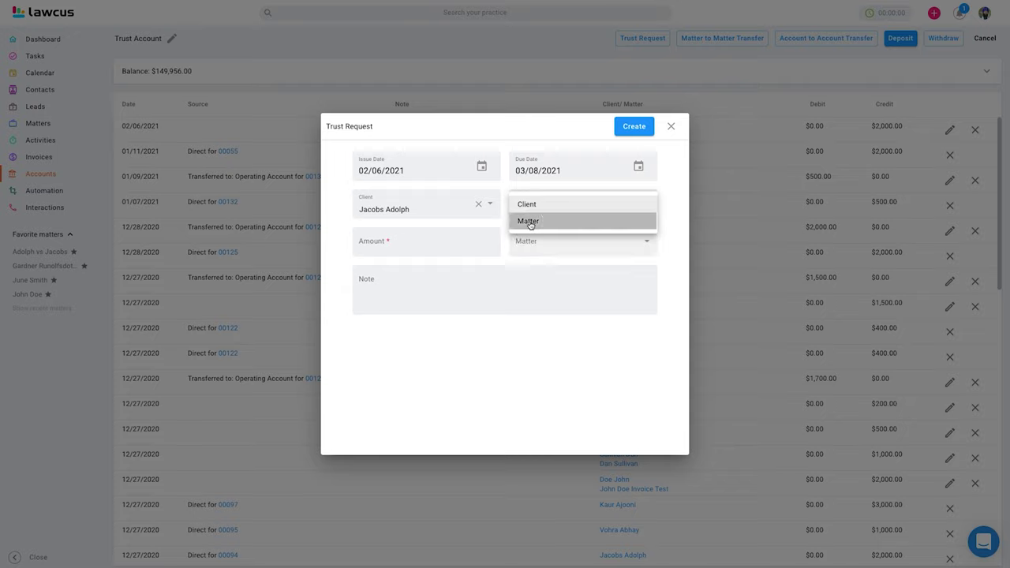
{"action": "left_click", "coordinate": [536, 245]}
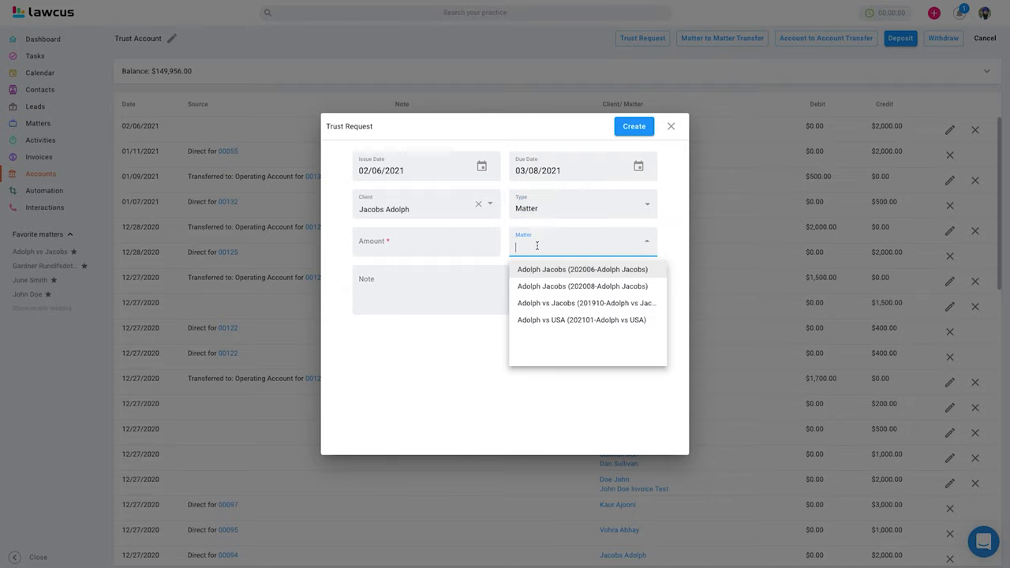
{"action": "left_click", "coordinate": [587, 304]}
{"action": "left_click", "coordinate": [390, 244]}
{"action": "type", "text": "300"}
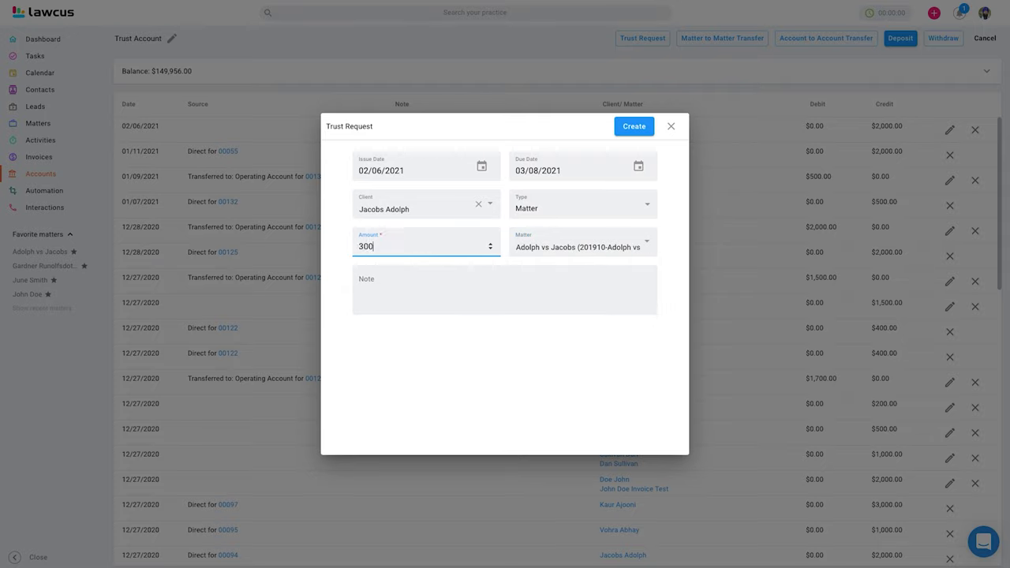
{"action": "type", "text": "0"}
{"action": "left_click", "coordinate": [634, 128]}
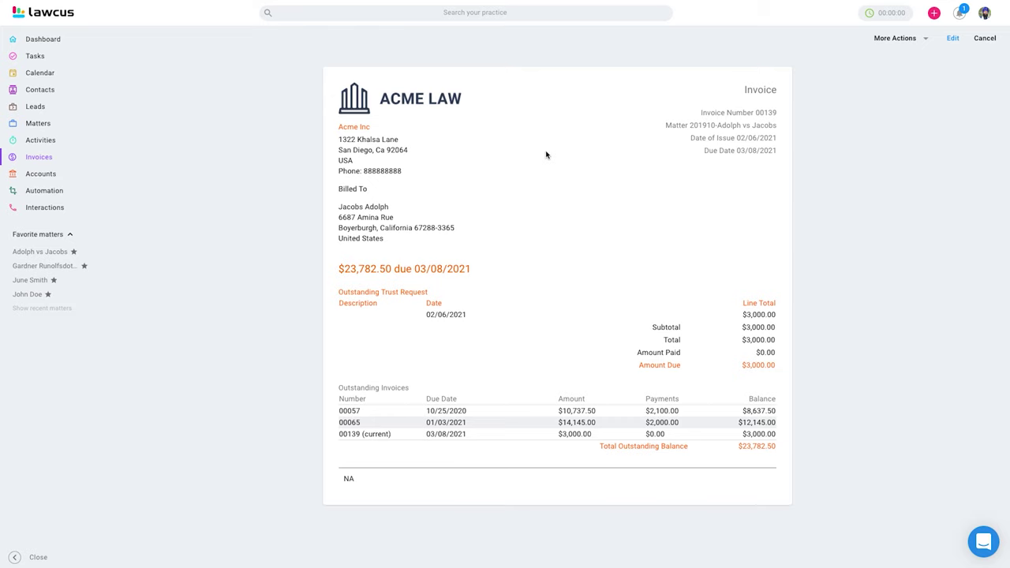
Step: Leave the trust request preview and return to the Accounts list of bank balances
{"action": "left_click", "coordinate": [982, 41]}
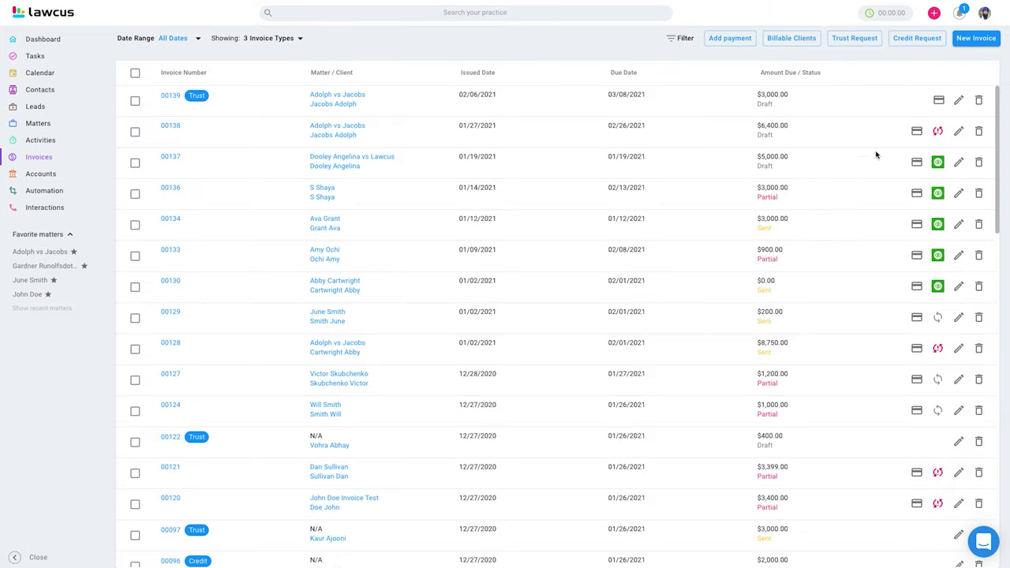
{"action": "left_click", "coordinate": [45, 173]}
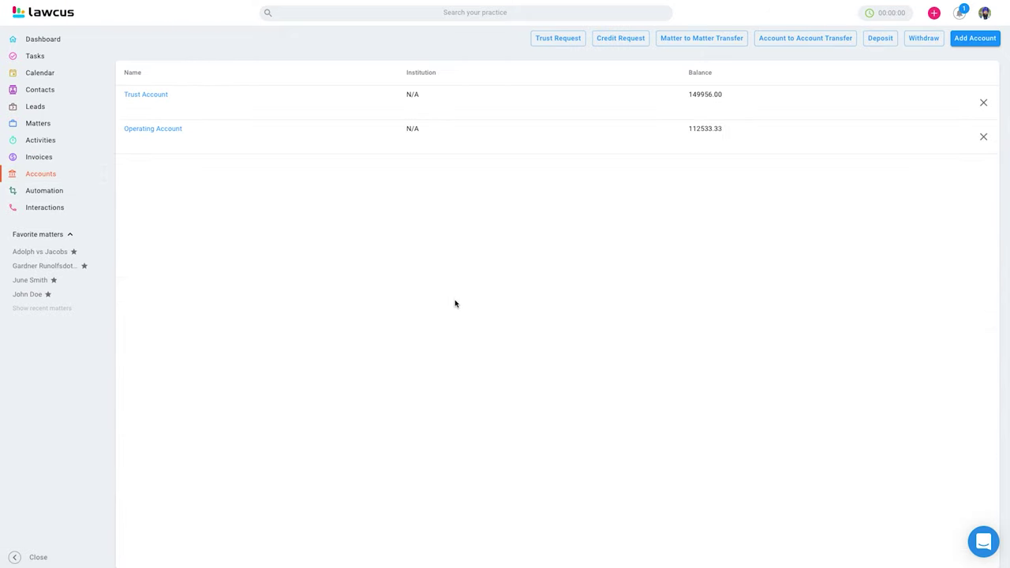
{"action": "left_click", "coordinate": [145, 131]}
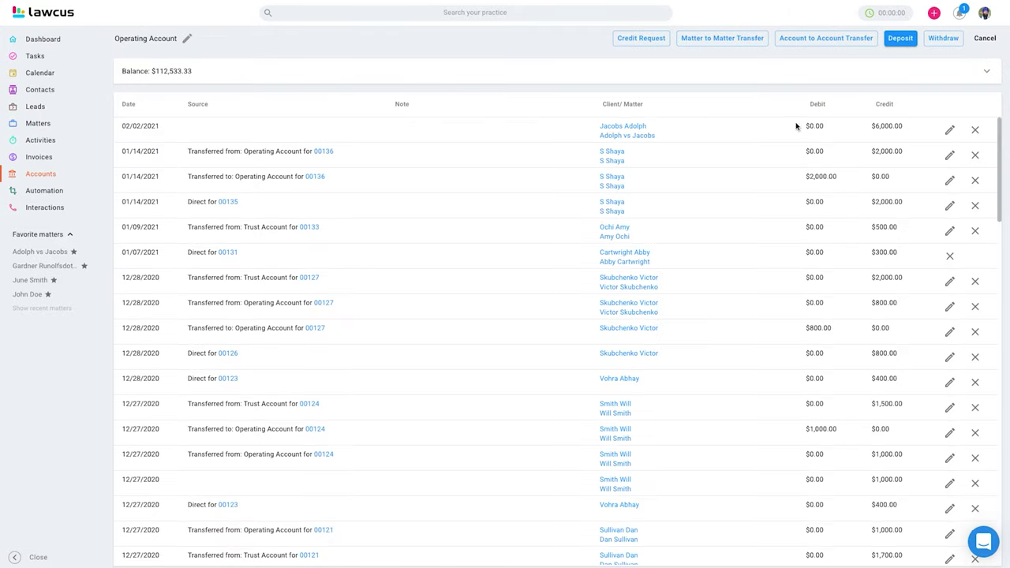
{"action": "left_click", "coordinate": [900, 38]}
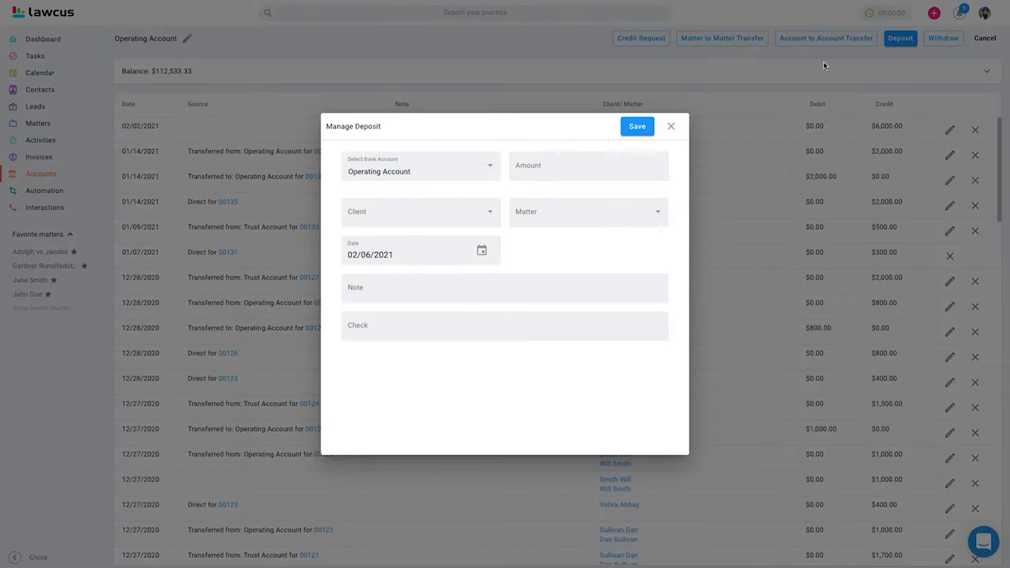
{"action": "left_click", "coordinate": [528, 169]}
{"action": "type", "text": "3000"}
{"action": "left_click", "coordinate": [393, 216]}
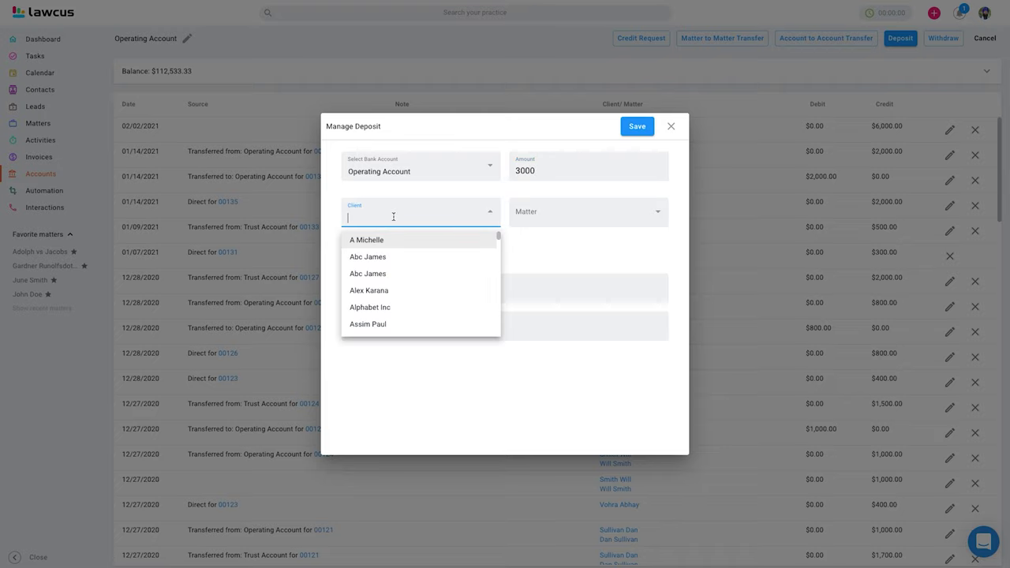
{"action": "type", "text": "adol"}
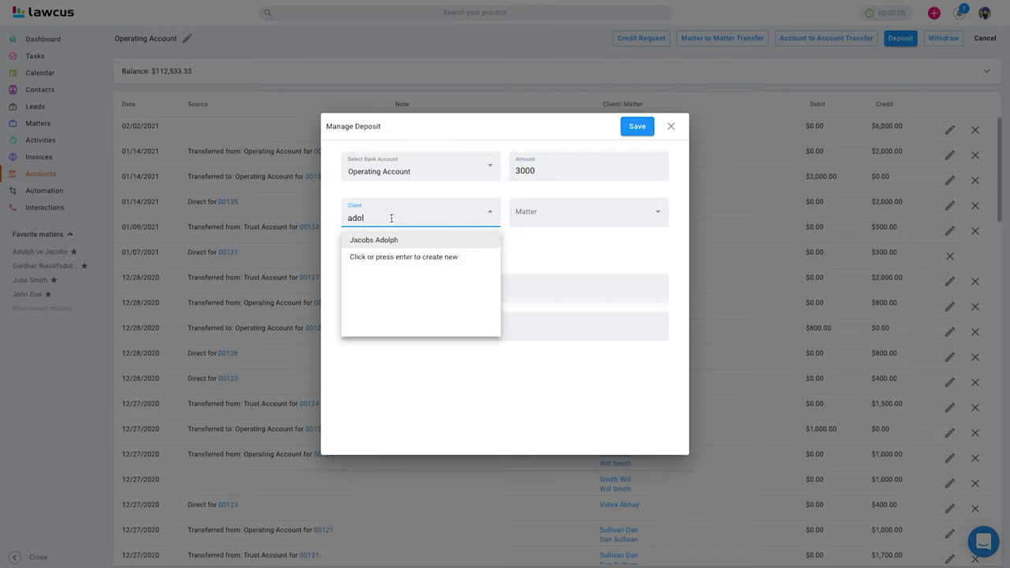
{"action": "left_click", "coordinate": [386, 240]}
{"action": "left_click", "coordinate": [553, 214]}
{"action": "type", "text": "adol"}
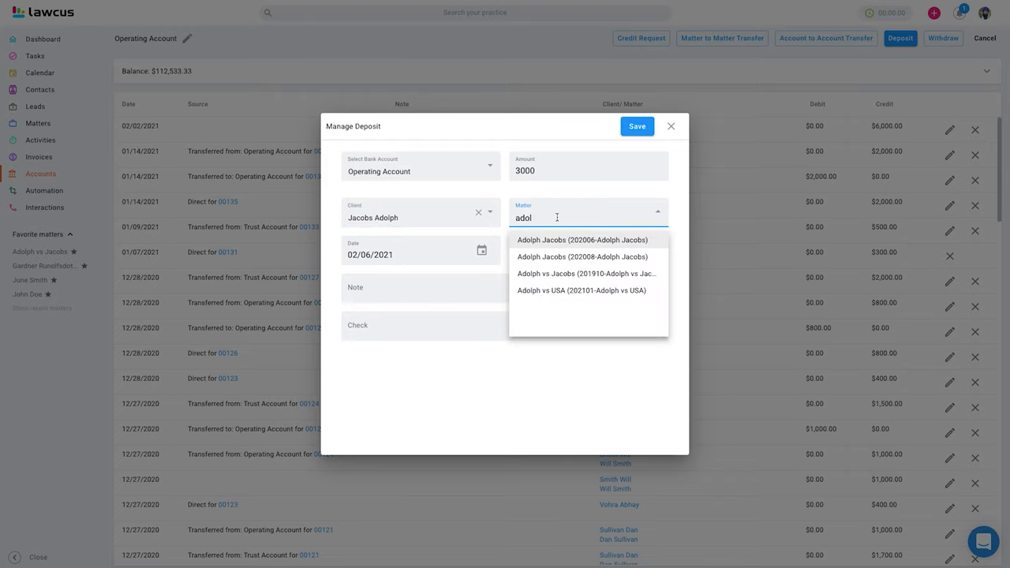
{"action": "left_click", "coordinate": [556, 274]}
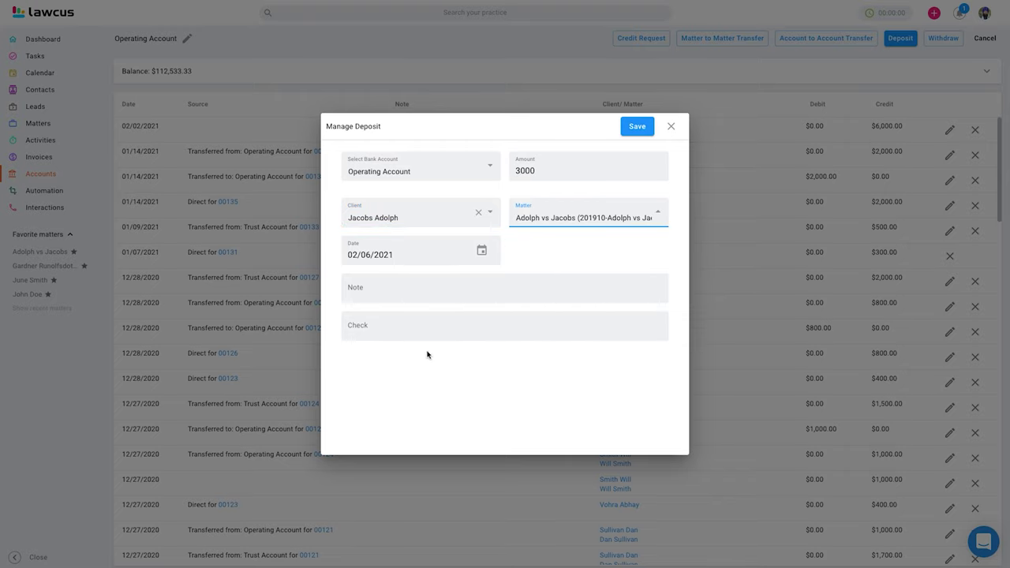
{"action": "left_click", "coordinate": [636, 129]}
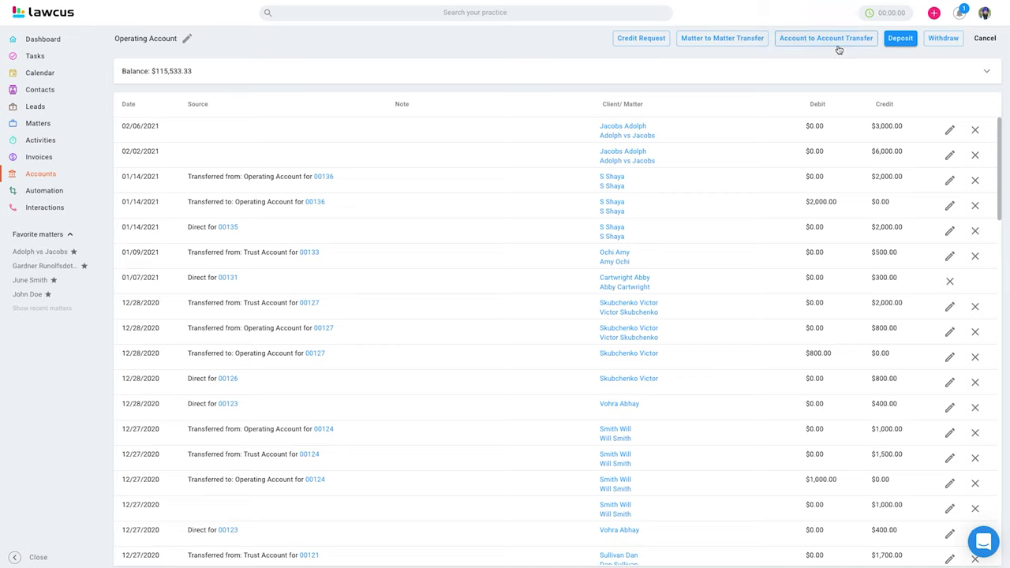
{"action": "left_click", "coordinate": [712, 45]}
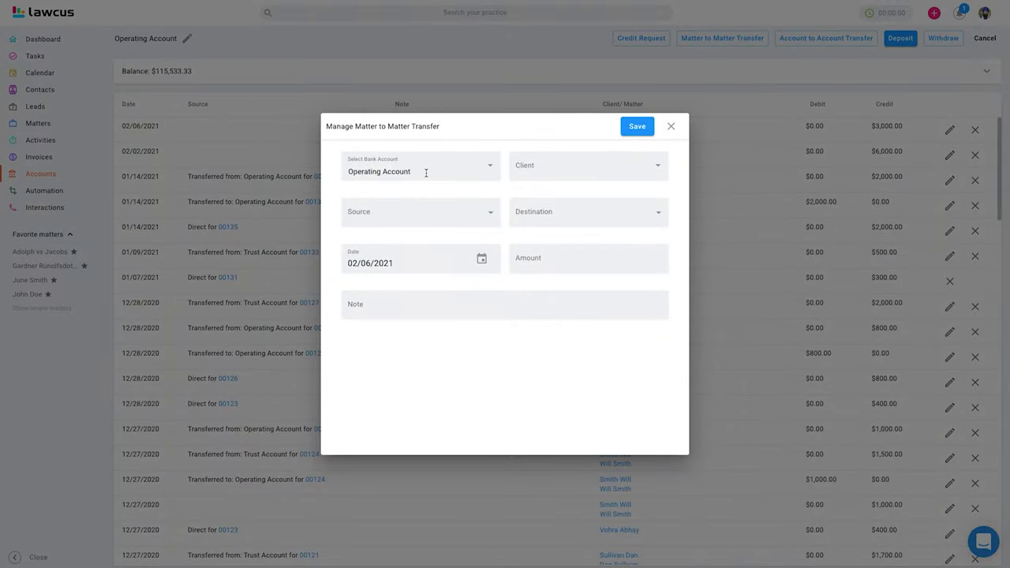
{"action": "left_click", "coordinate": [415, 173]}
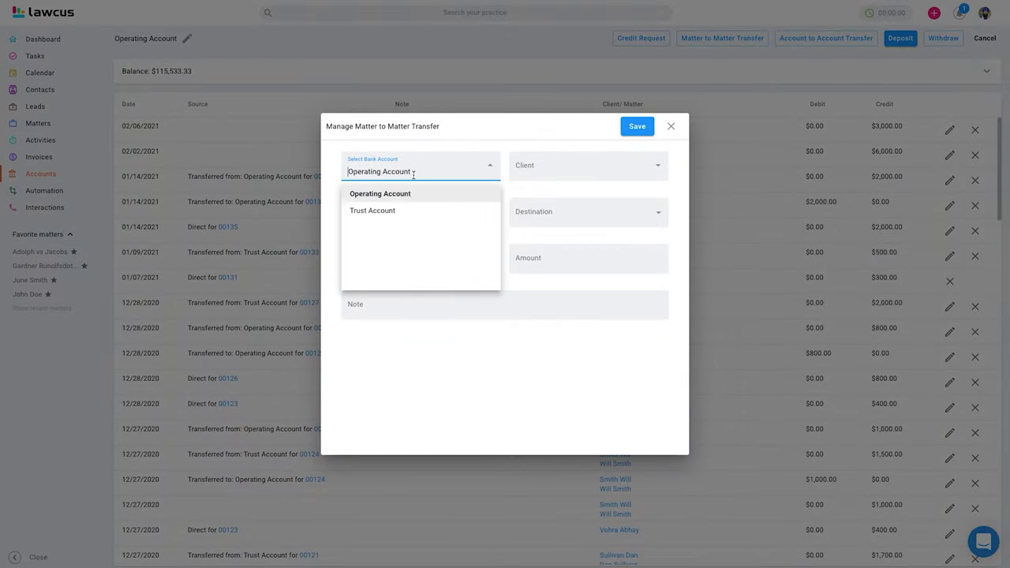
{"action": "left_click", "coordinate": [379, 211]}
{"action": "left_click", "coordinate": [552, 174]}
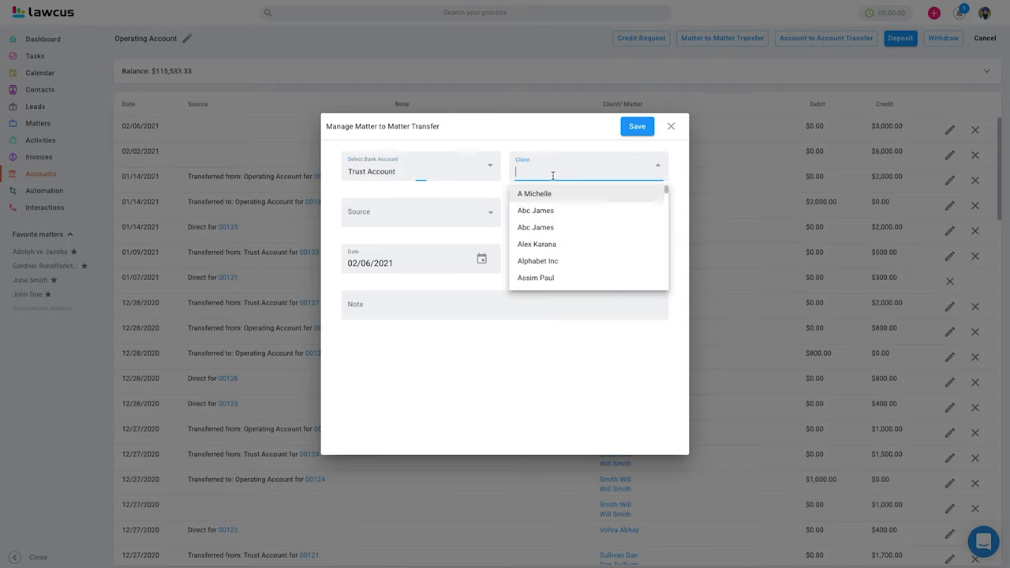
{"action": "type", "text": "adol"}
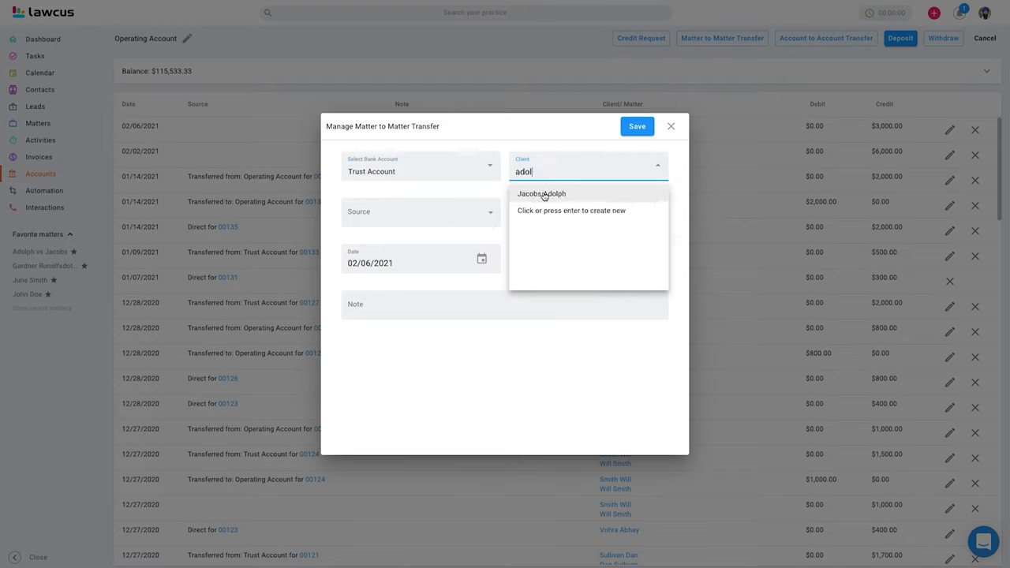
{"action": "left_click", "coordinate": [542, 194]}
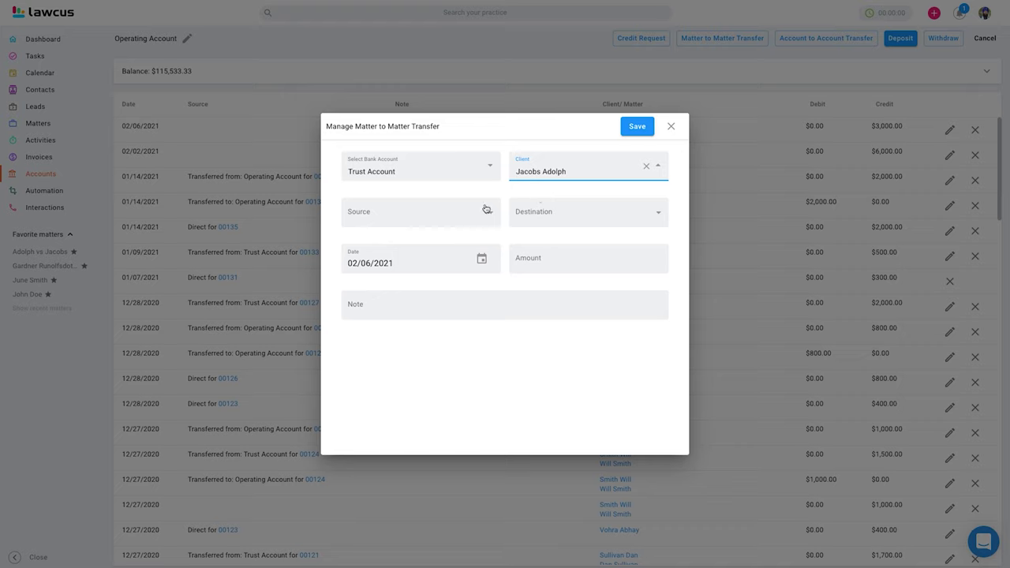
{"action": "left_click", "coordinate": [430, 223]}
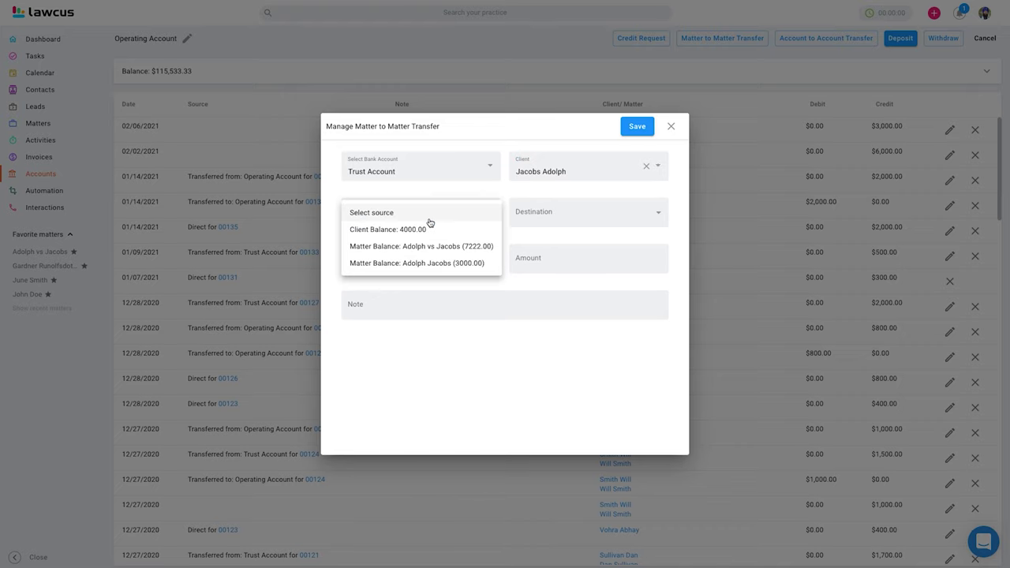
{"action": "left_click", "coordinate": [391, 235]}
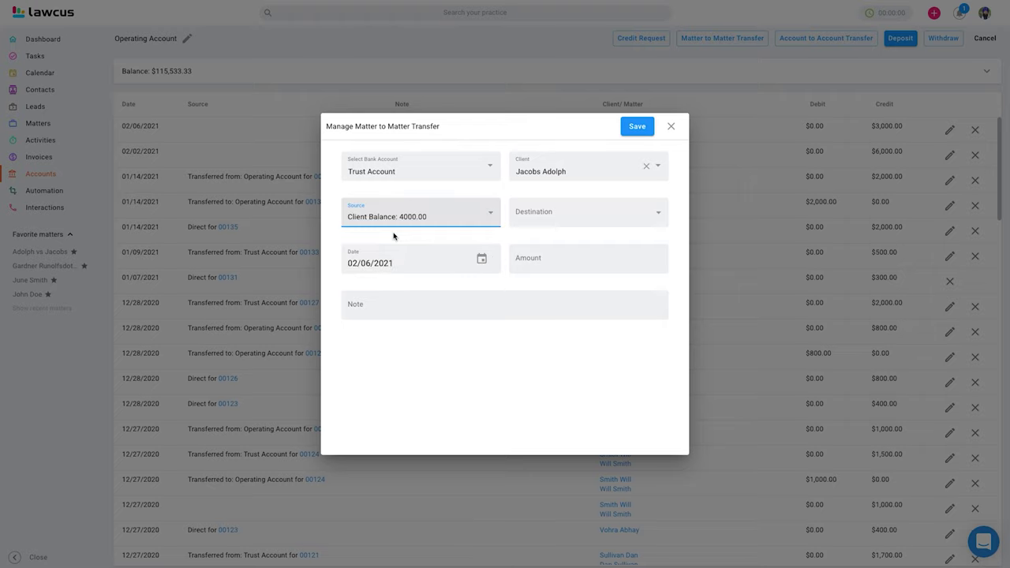
{"action": "left_click", "coordinate": [544, 222]}
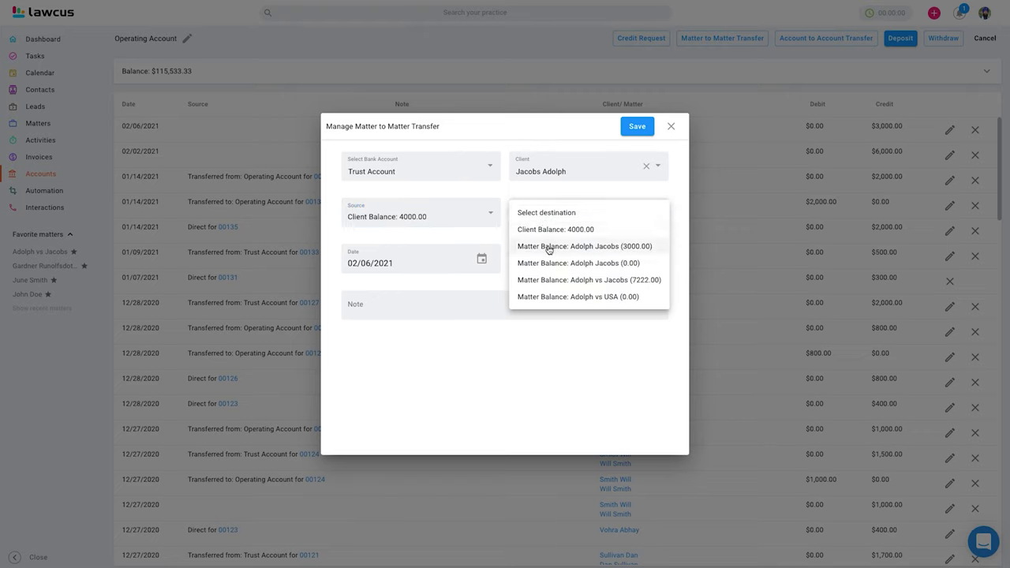
{"action": "left_click", "coordinate": [671, 128]}
{"action": "left_click", "coordinate": [671, 127]}
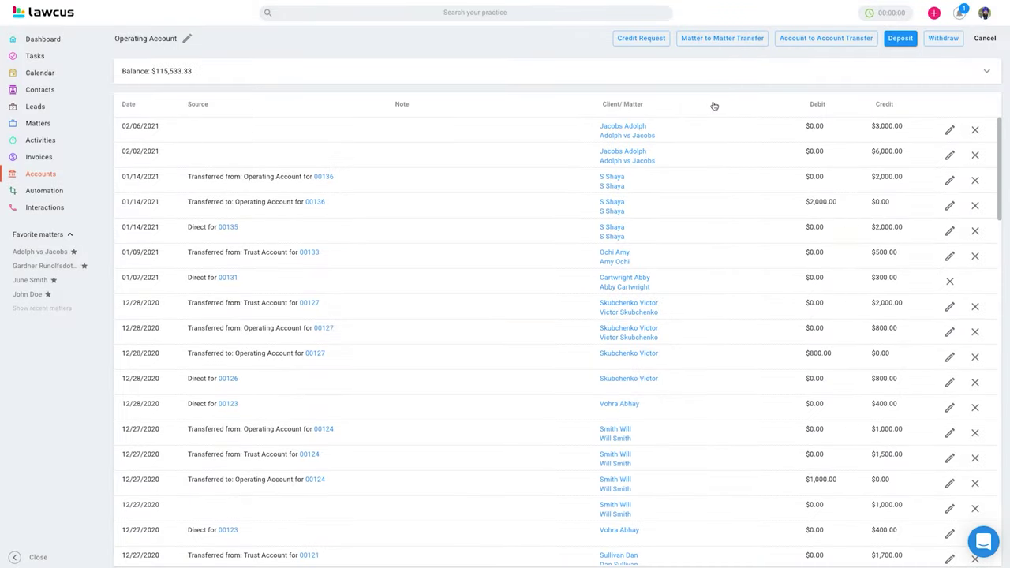
{"action": "left_click", "coordinate": [806, 41]}
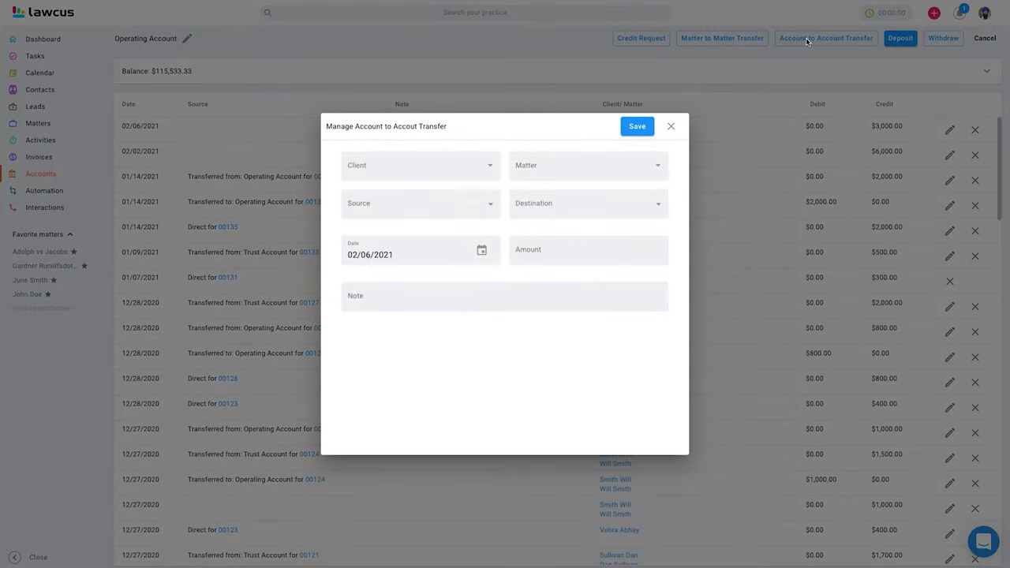
{"action": "left_click", "coordinate": [430, 168]}
{"action": "type", "text": "adol"}
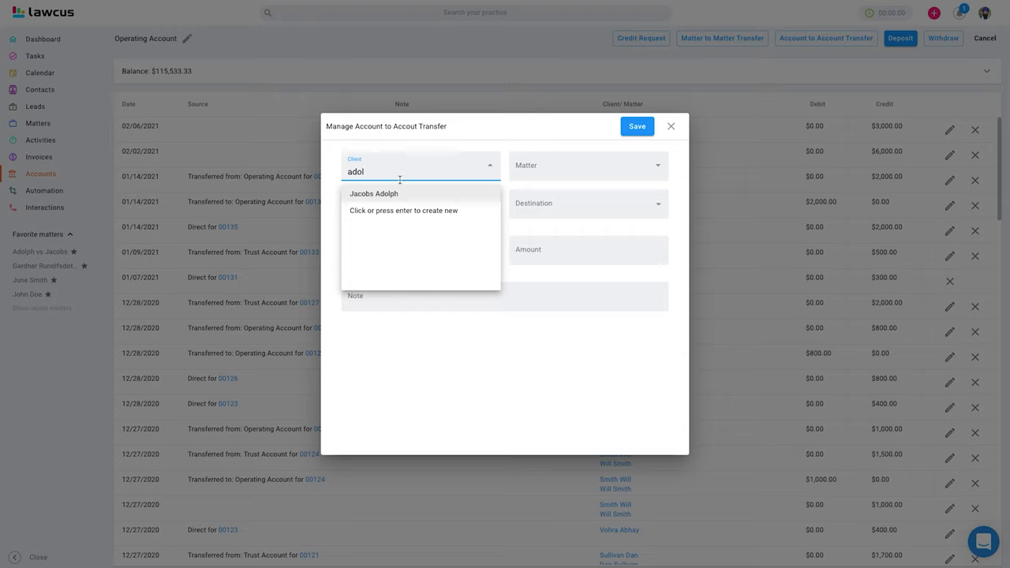
{"action": "left_click", "coordinate": [388, 197]}
{"action": "left_click", "coordinate": [562, 174]}
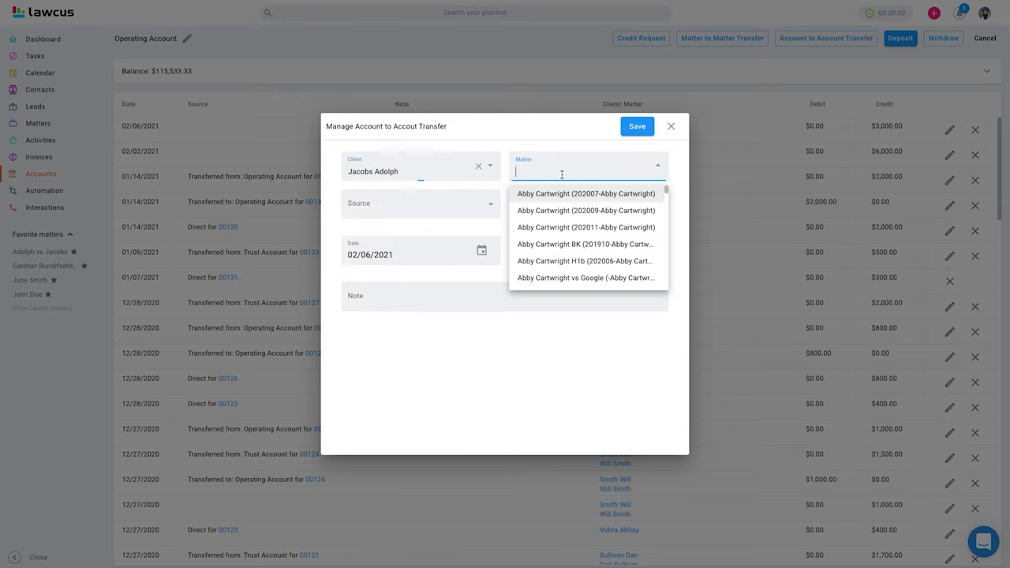
{"action": "type", "text": "adol"}
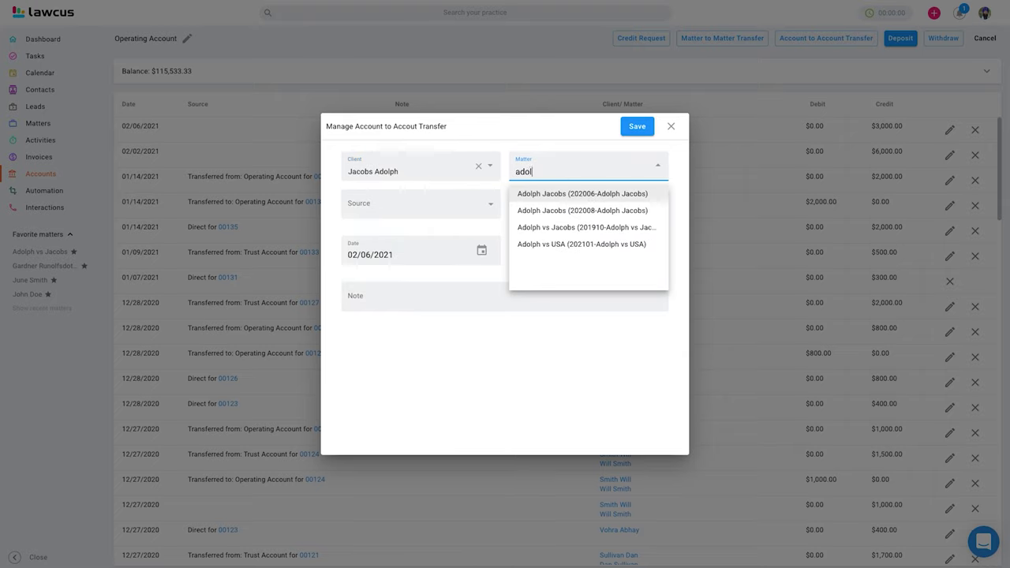
{"action": "left_click", "coordinate": [565, 228]}
{"action": "left_click", "coordinate": [452, 203]}
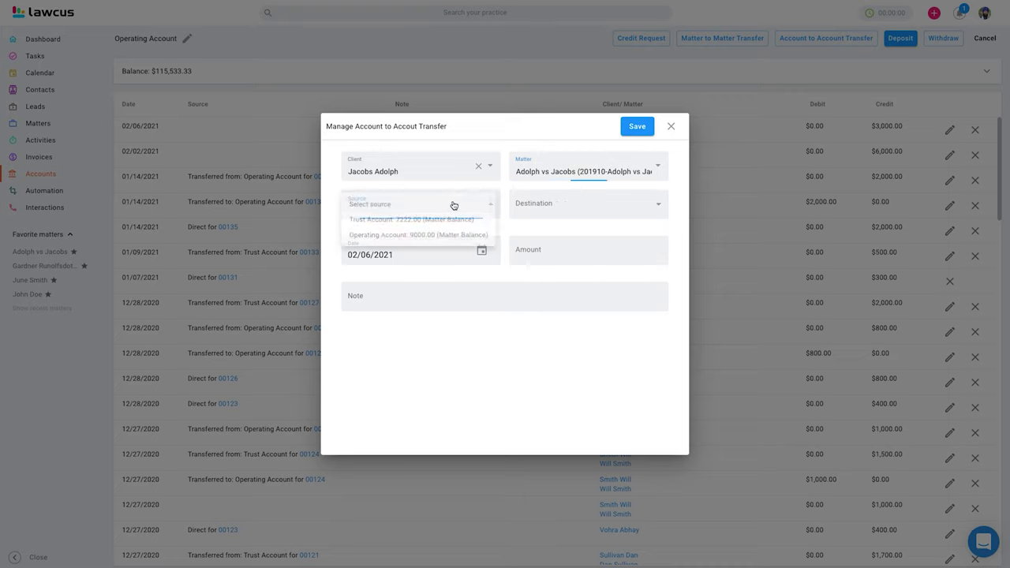
{"action": "left_click", "coordinate": [402, 223]}
{"action": "left_click", "coordinate": [590, 209]}
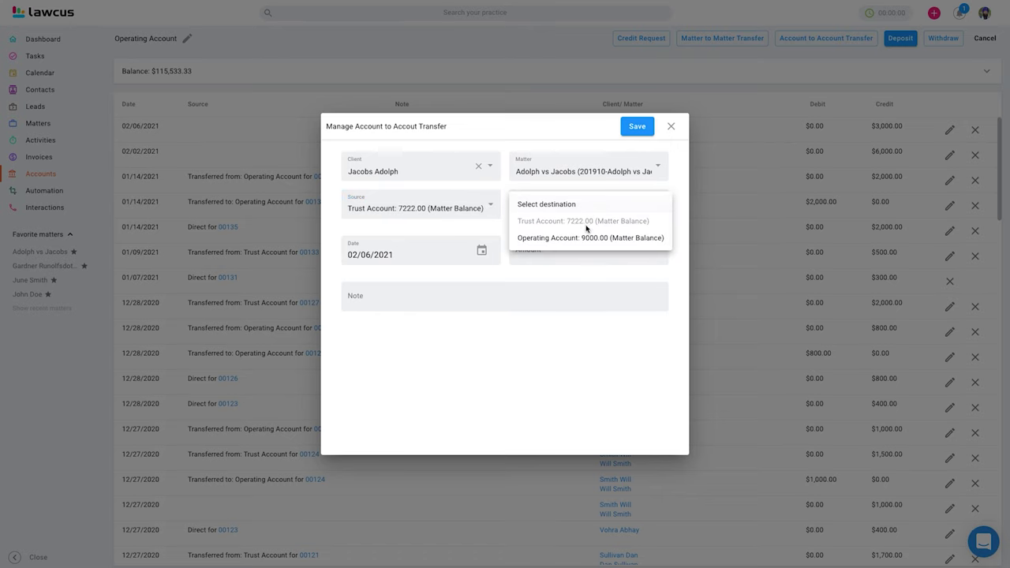
{"action": "left_click", "coordinate": [584, 239]}
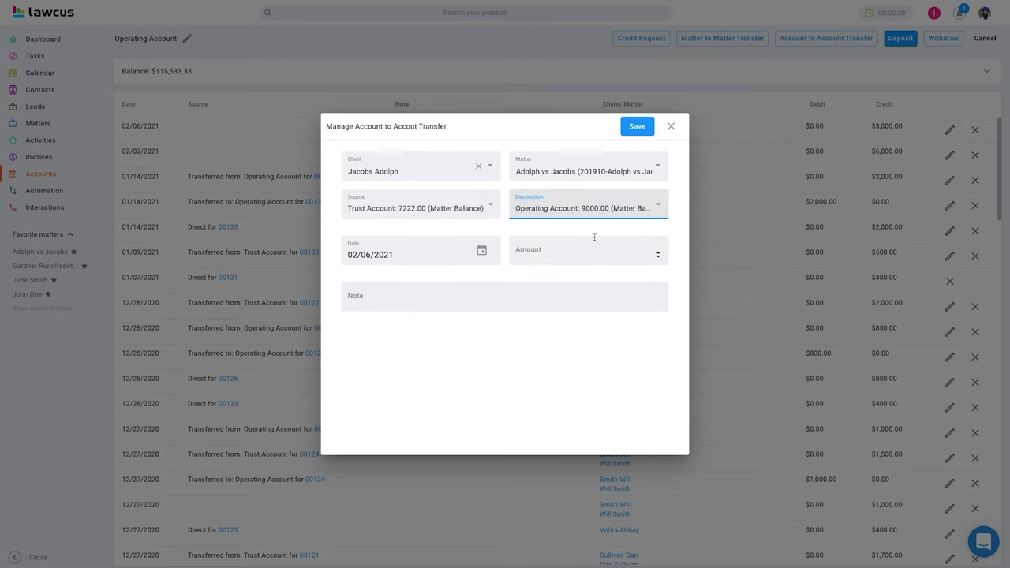
{"action": "left_click", "coordinate": [671, 129]}
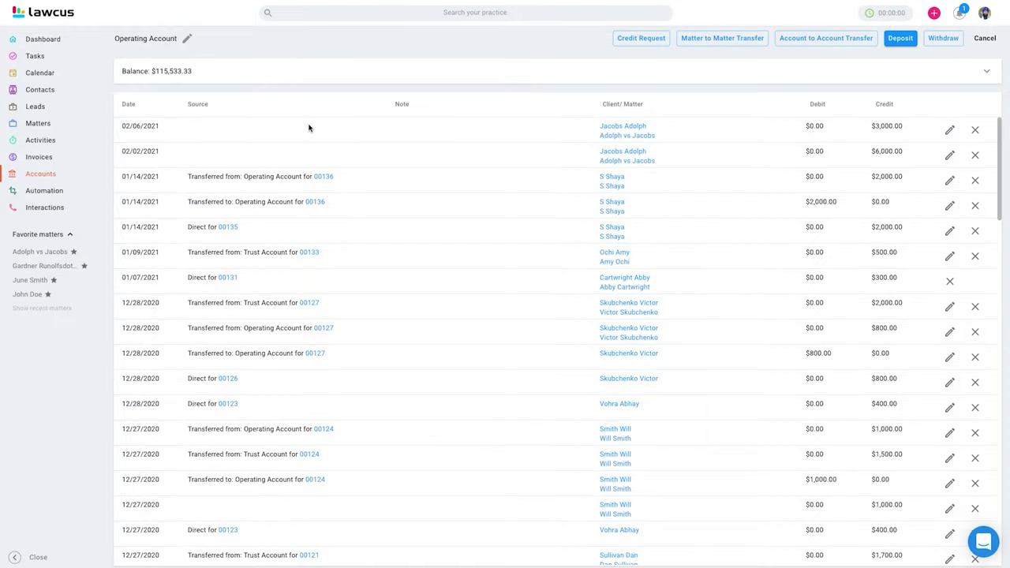
Step: Browse the invoice list, check the quick-add menu, then open the Adolph vs Jacobs matter
{"action": "left_click", "coordinate": [42, 160]}
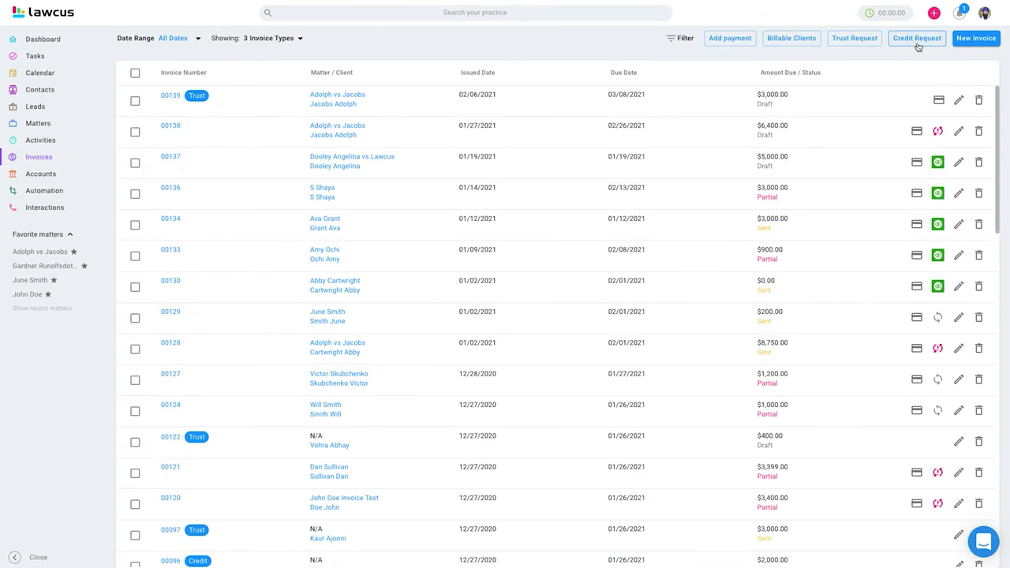
{"action": "left_click", "coordinate": [933, 14]}
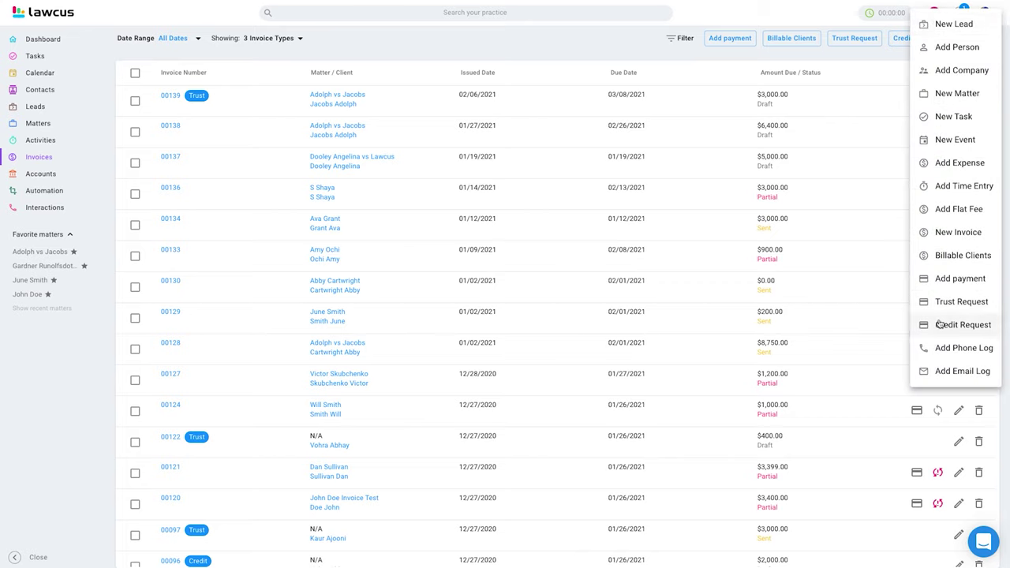
{"action": "left_click", "coordinate": [581, 40]}
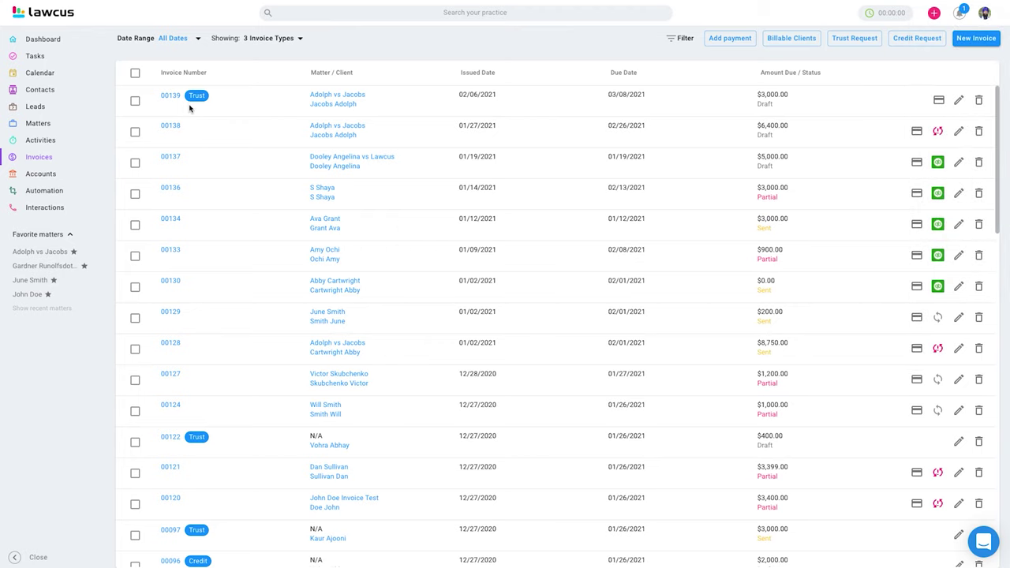
{"action": "scroll", "coordinate": [260, 430], "scroll_direction": "down", "scroll_amount": 2}
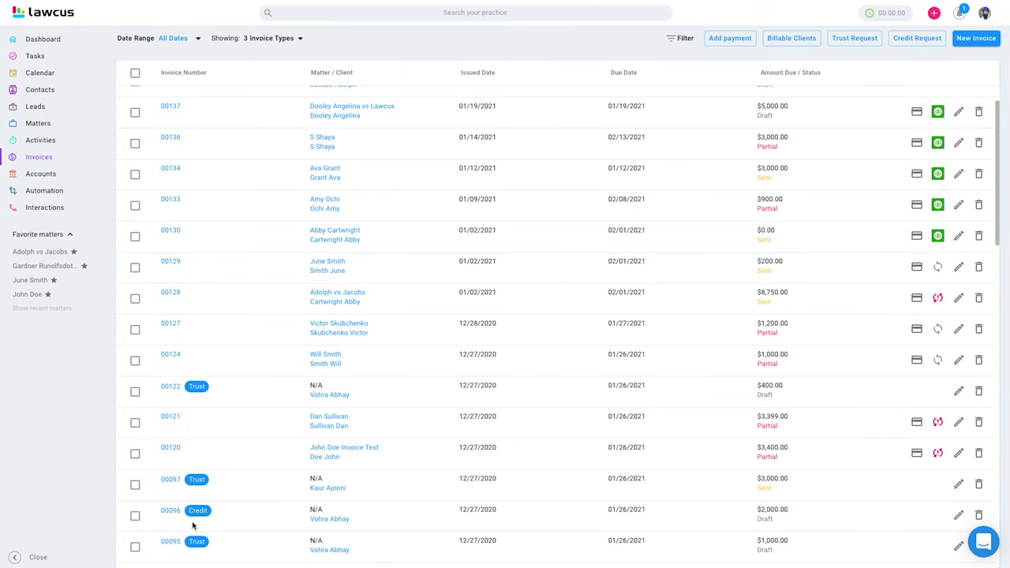
{"action": "scroll", "coordinate": [237, 521], "scroll_direction": "up", "scroll_amount": 2}
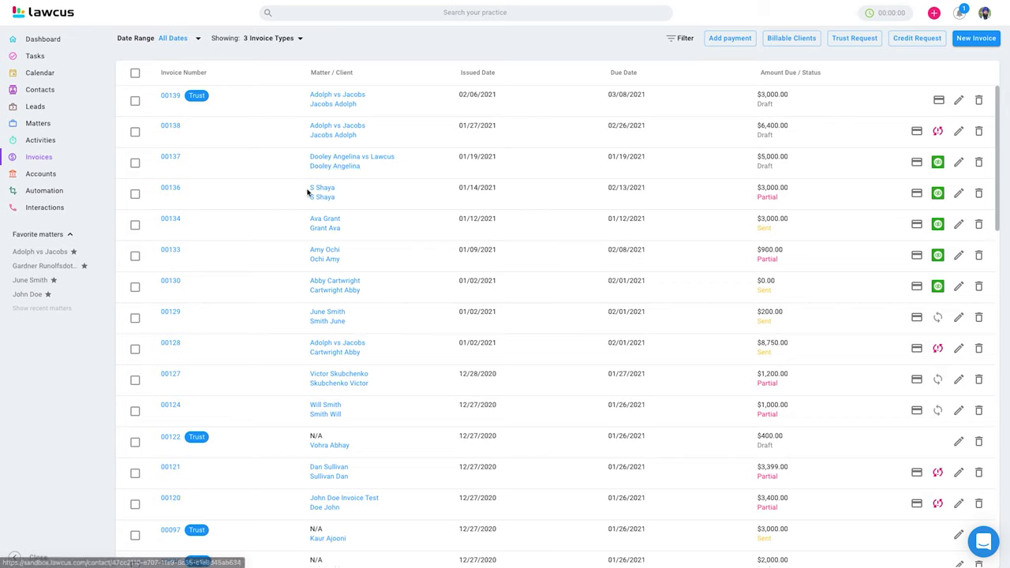
{"action": "left_click", "coordinate": [332, 96]}
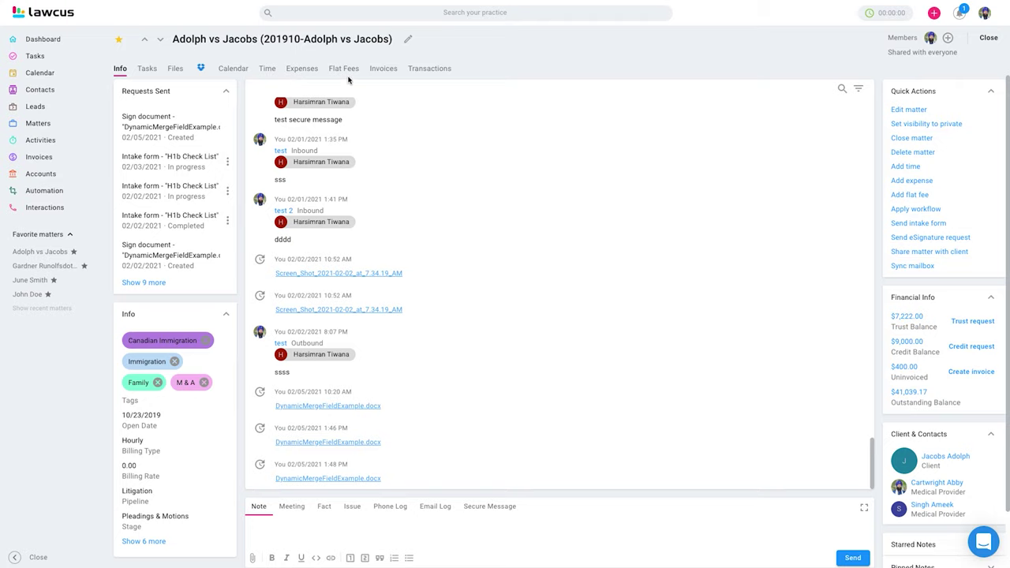
Step: Review the matter's Trust and Operating Account transactions without saving deposits, then show its invoices
{"action": "left_click", "coordinate": [438, 69]}
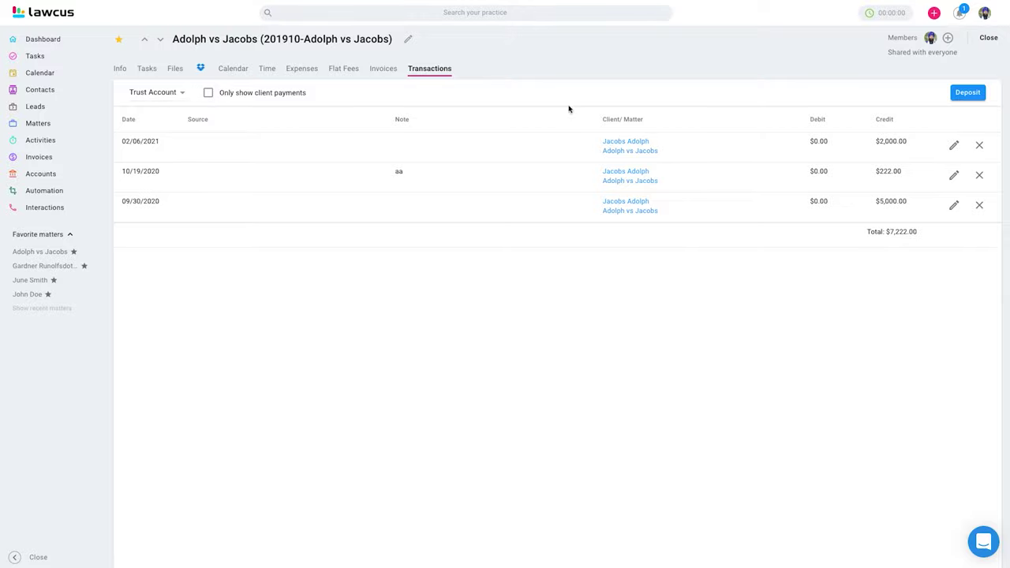
{"action": "left_click", "coordinate": [967, 92]}
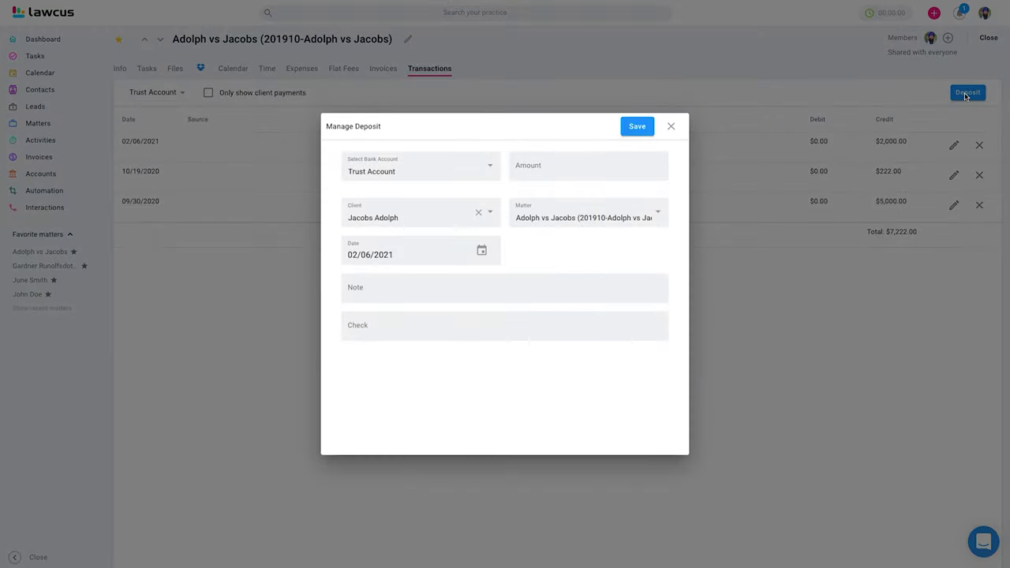
{"action": "left_click", "coordinate": [670, 127]}
{"action": "left_click", "coordinate": [181, 100]}
{"action": "left_click", "coordinate": [170, 108]}
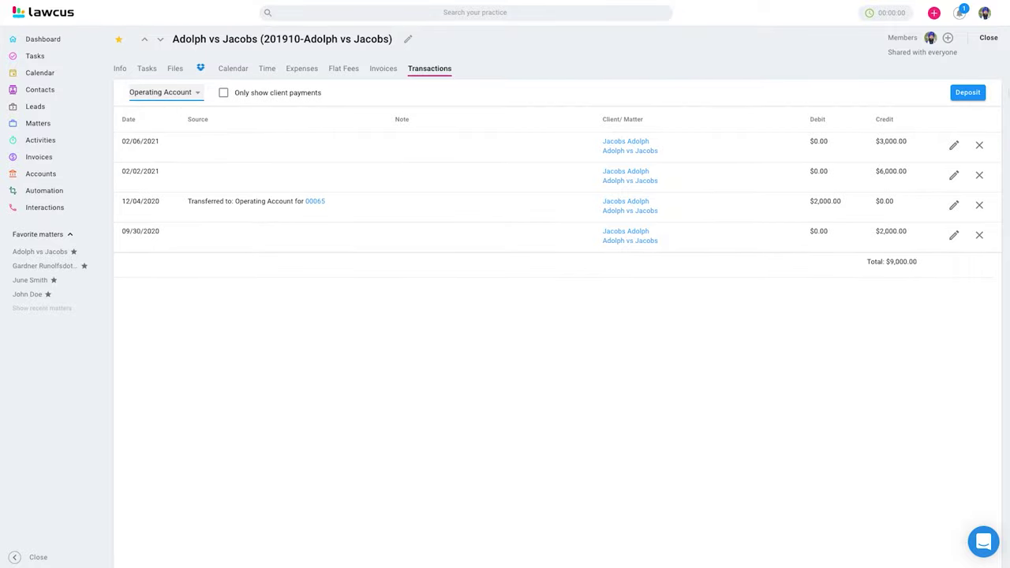
{"action": "left_click", "coordinate": [963, 93]}
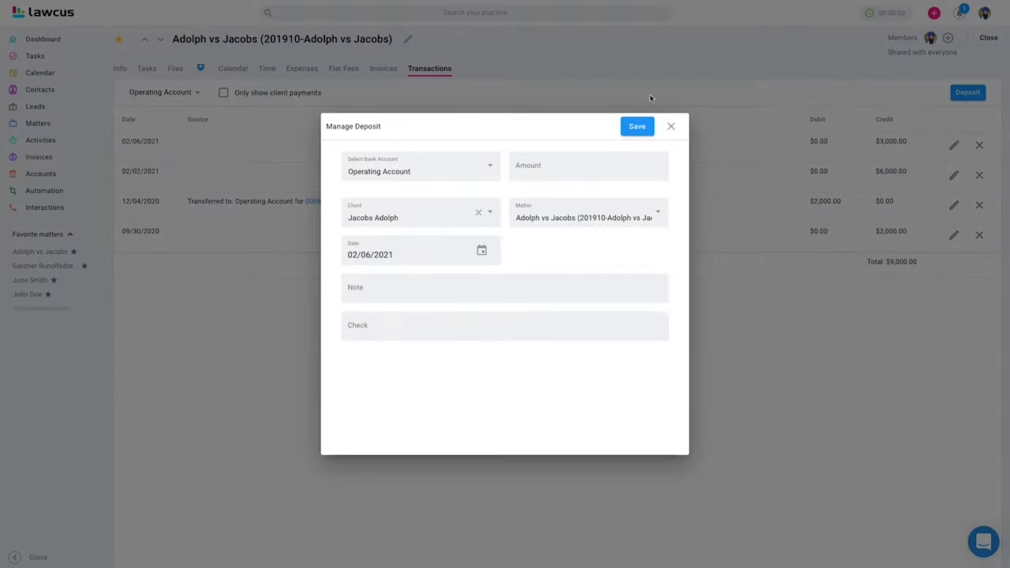
{"action": "left_click", "coordinate": [672, 128]}
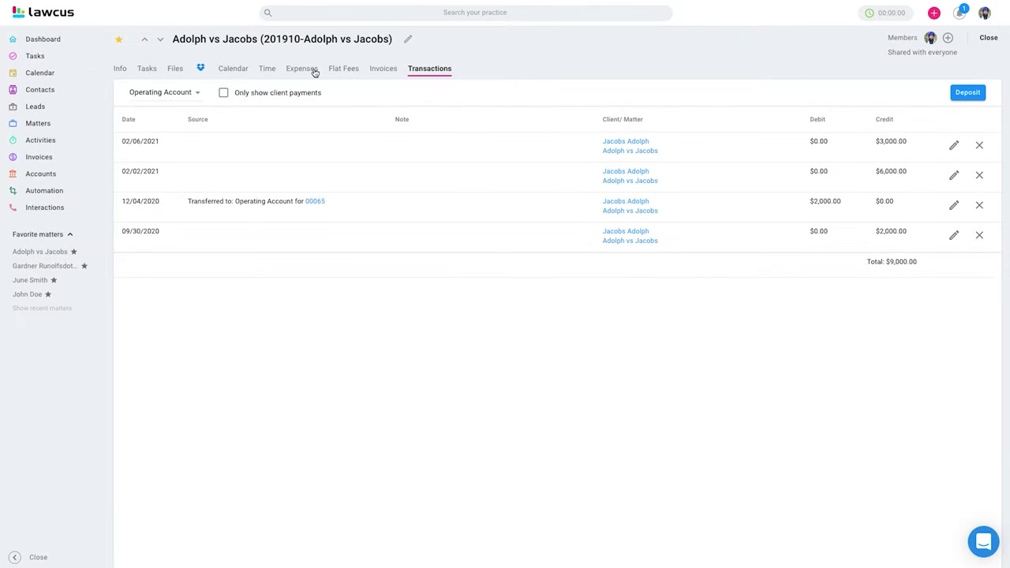
{"action": "left_click", "coordinate": [387, 71]}
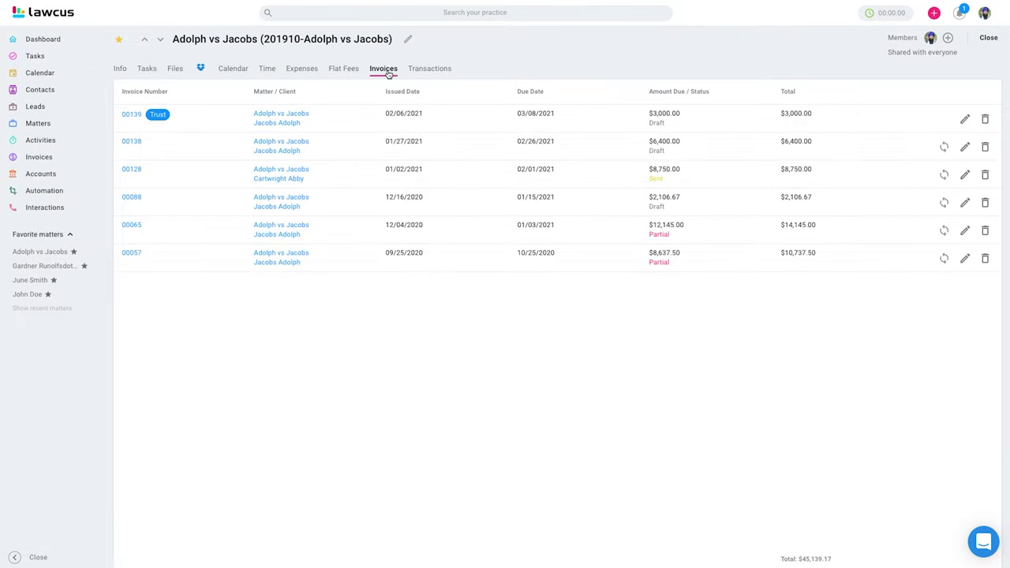
Step: Open invoice 00138 and start adding a payment from the More Actions menu
{"action": "left_click", "coordinate": [129, 119]}
{"action": "left_click_drag", "start_coordinate": [128, 118], "coordinate": [218, 327]}
{"action": "left_click", "coordinate": [132, 142]}
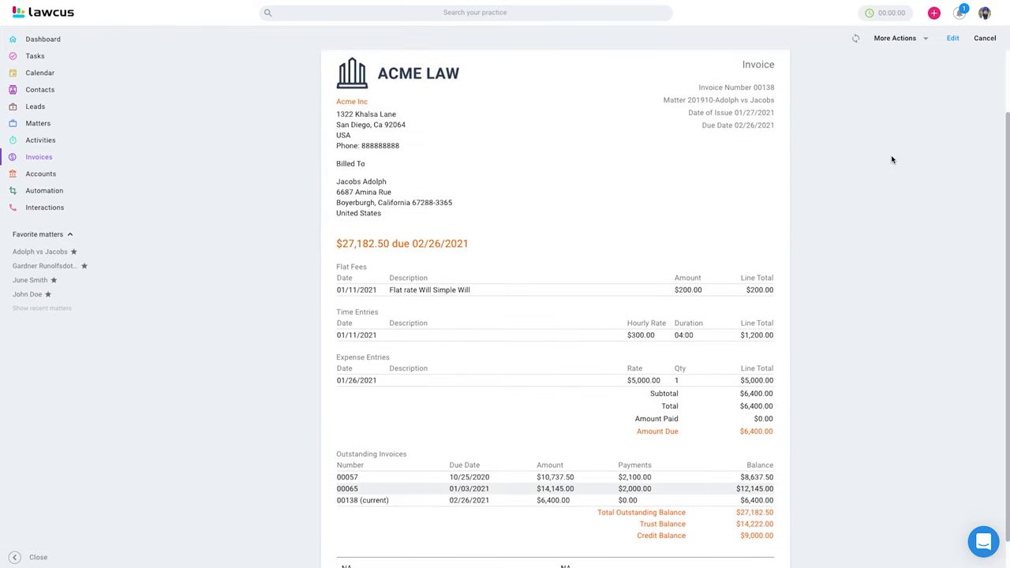
{"action": "scroll", "coordinate": [891, 161], "scroll_direction": "up", "scroll_amount": 1}
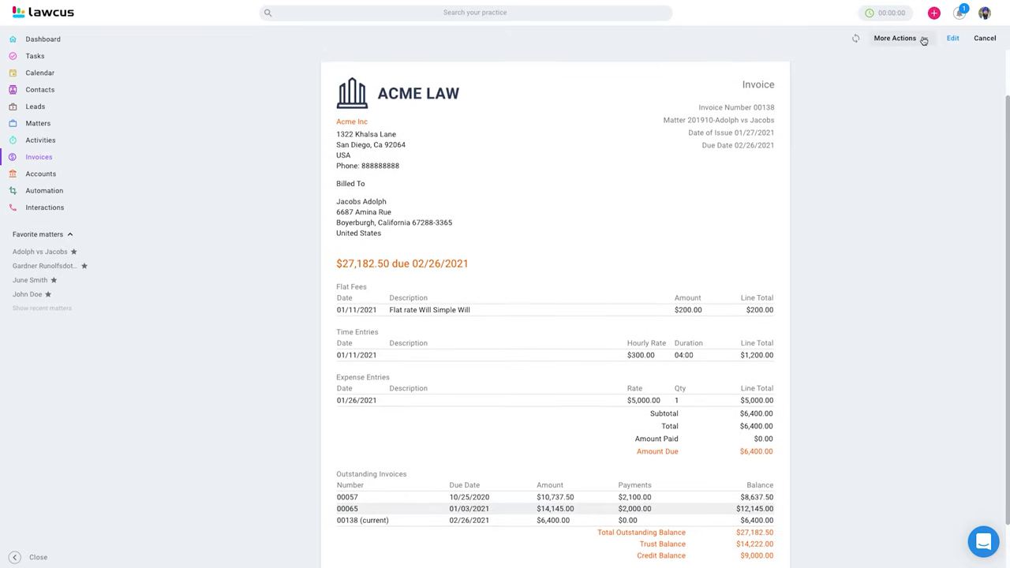
{"action": "left_click", "coordinate": [923, 41]}
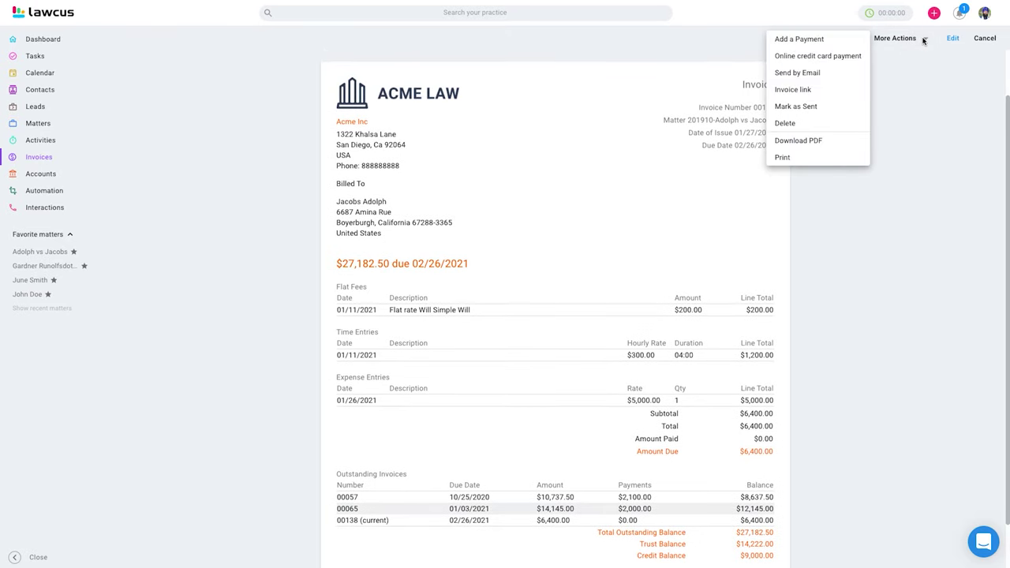
{"action": "left_click", "coordinate": [795, 38]}
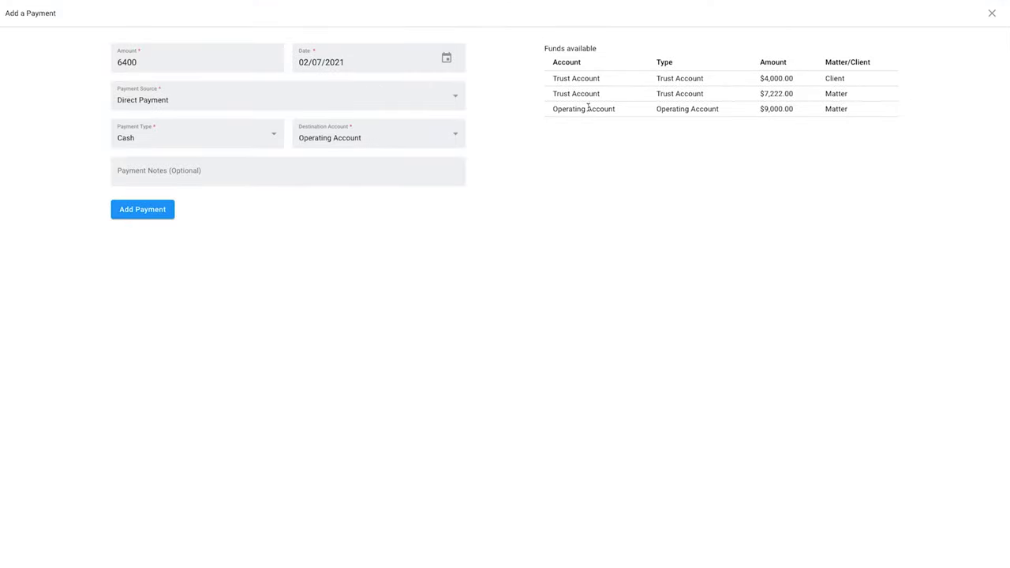
Step: Close the payment form without saving and open invoice 00138 for editing
{"action": "left_click", "coordinate": [990, 13]}
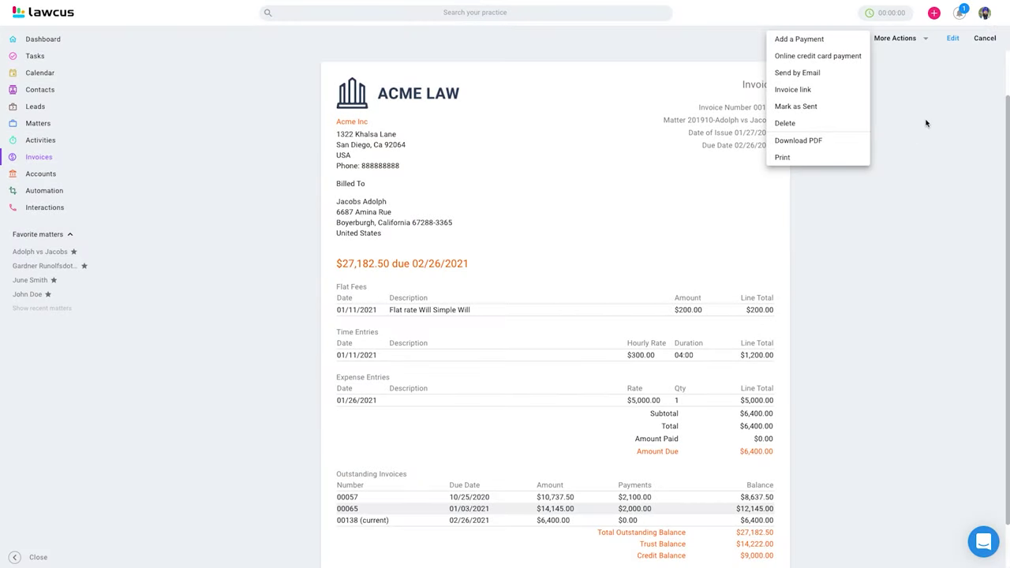
{"action": "left_click", "coordinate": [954, 38]}
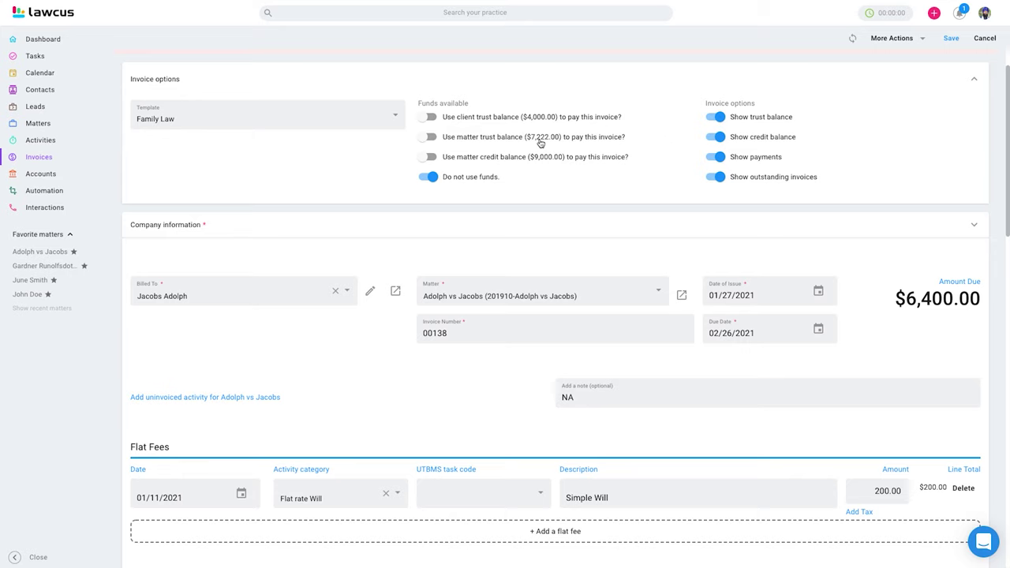